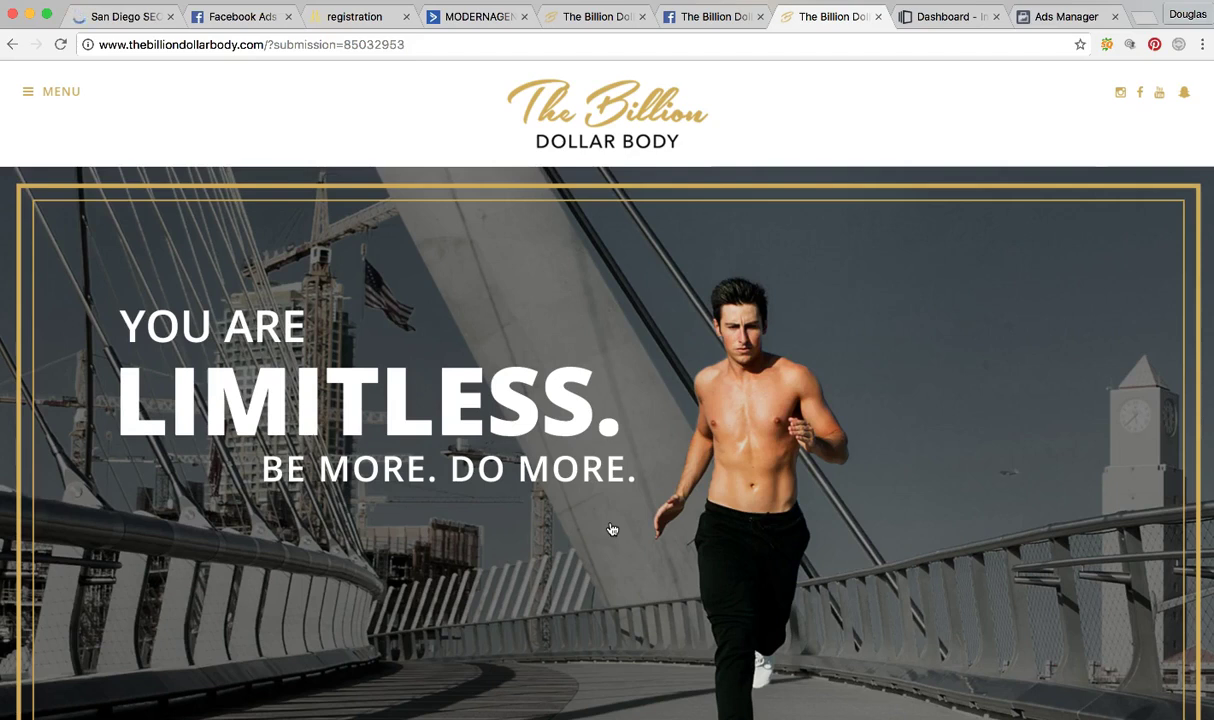
# Switch to the Instapage dashboard, show Personal Projects, and expand the first realtor group to view its landing pages.
pyautogui.click(935, 22)
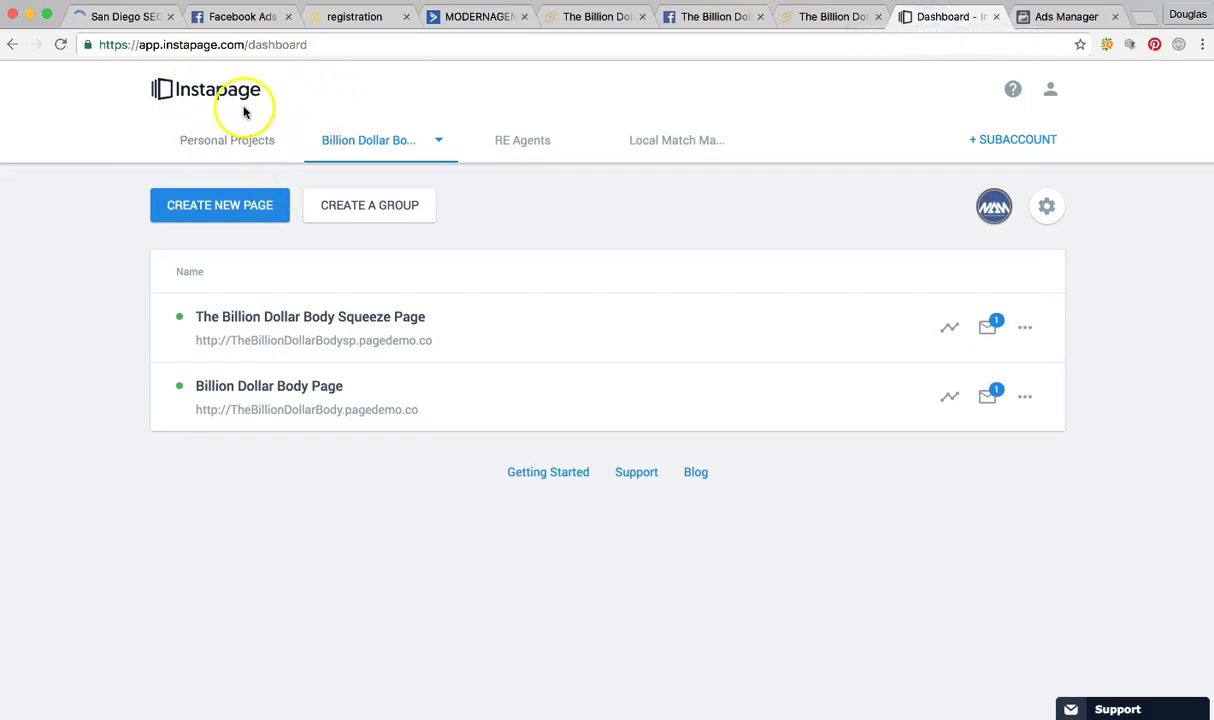
pyautogui.click(228, 150)
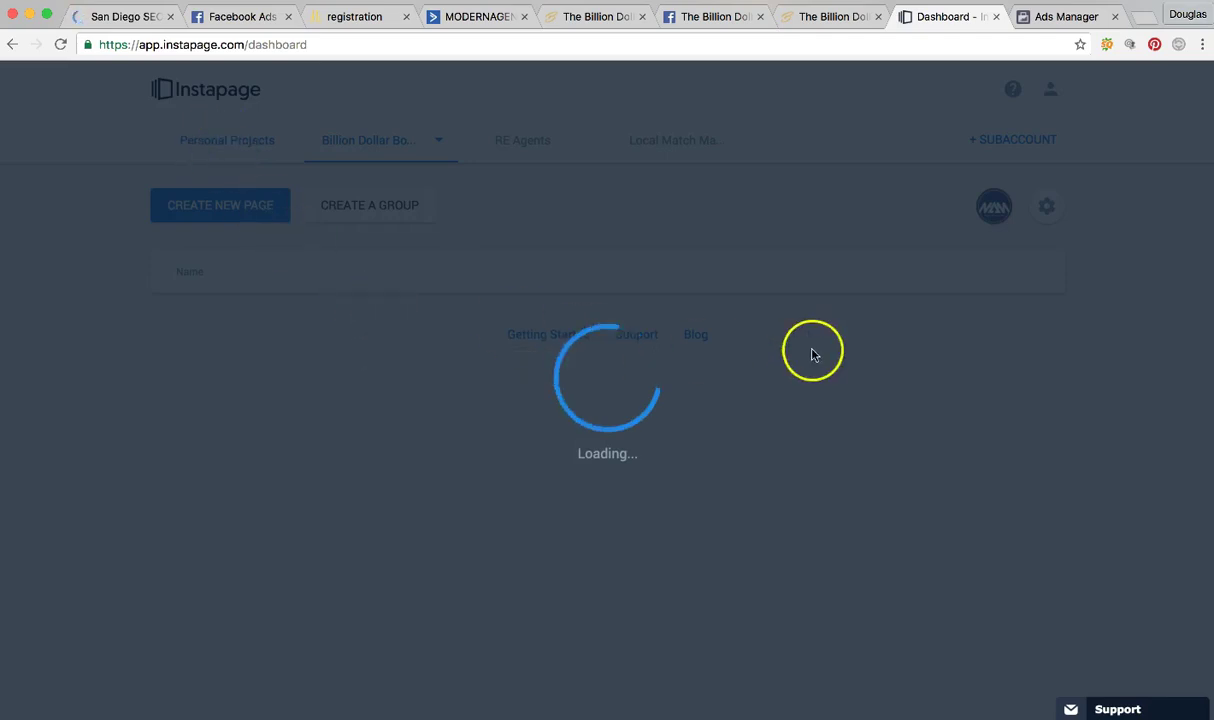
pyautogui.scroll(-10, 534, 520)
pyautogui.scroll(12, 533, 520)
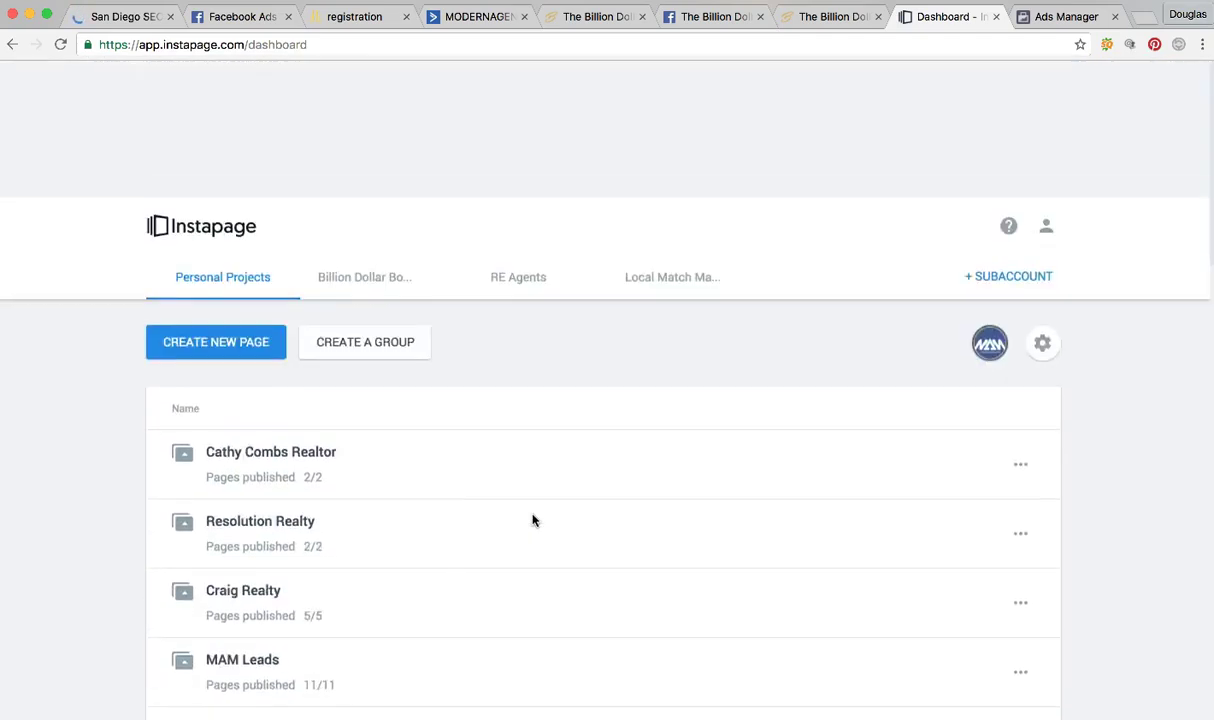
pyautogui.click(183, 316)
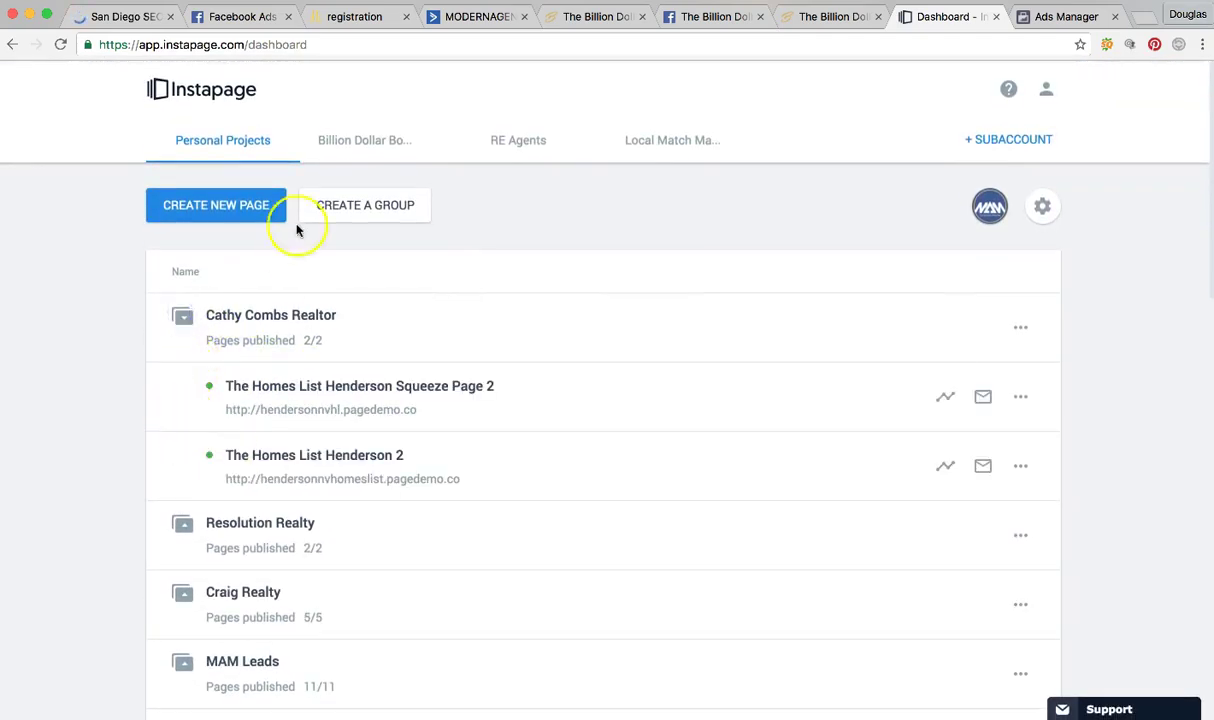
pyautogui.scroll(-3, 474, 225)
pyautogui.scroll(3, 560, 210)
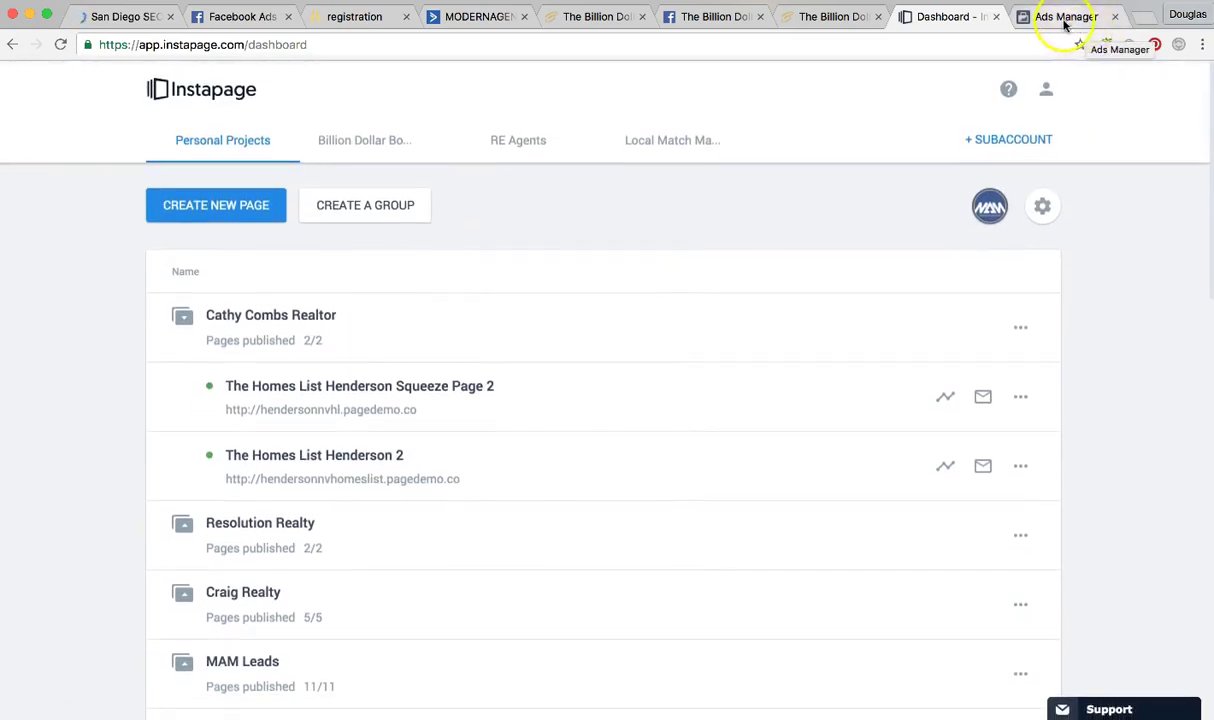
# Switch to Facebook Ads Manager and review the targeting details of the saved Billion Dollar Body audience.
pyautogui.click(1065, 20)
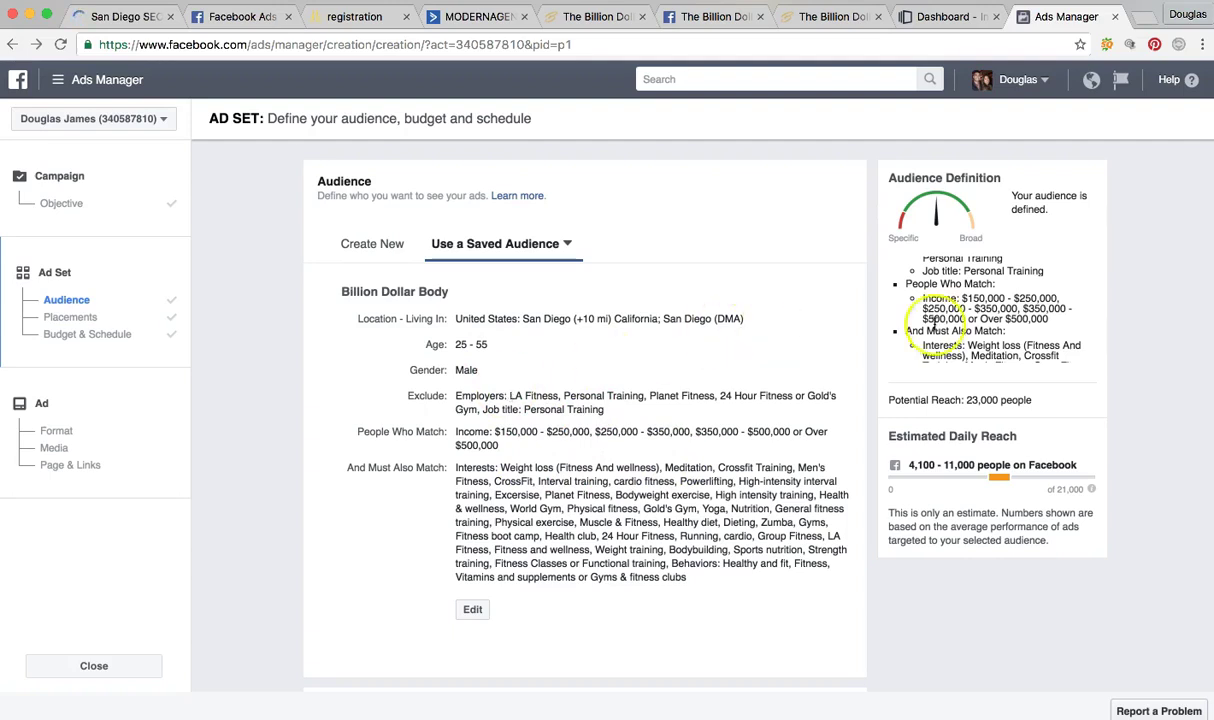
pyautogui.scroll(5, 929, 305)
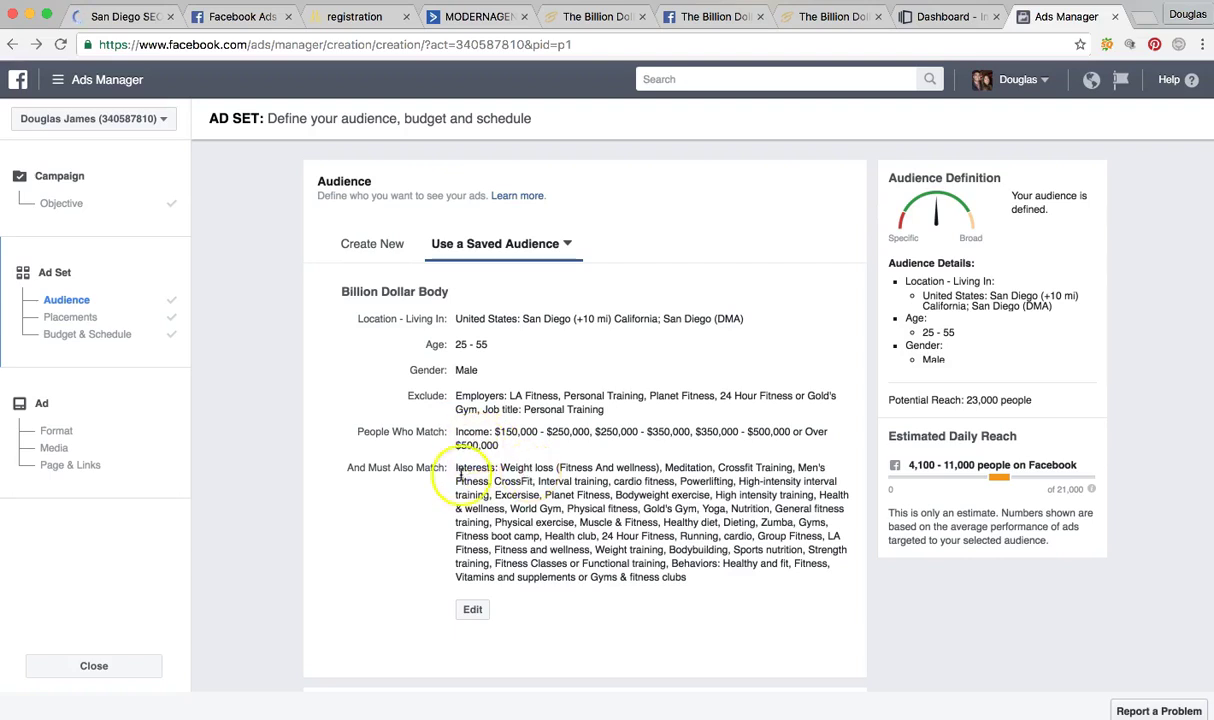
pyautogui.scroll(-1, 485, 466)
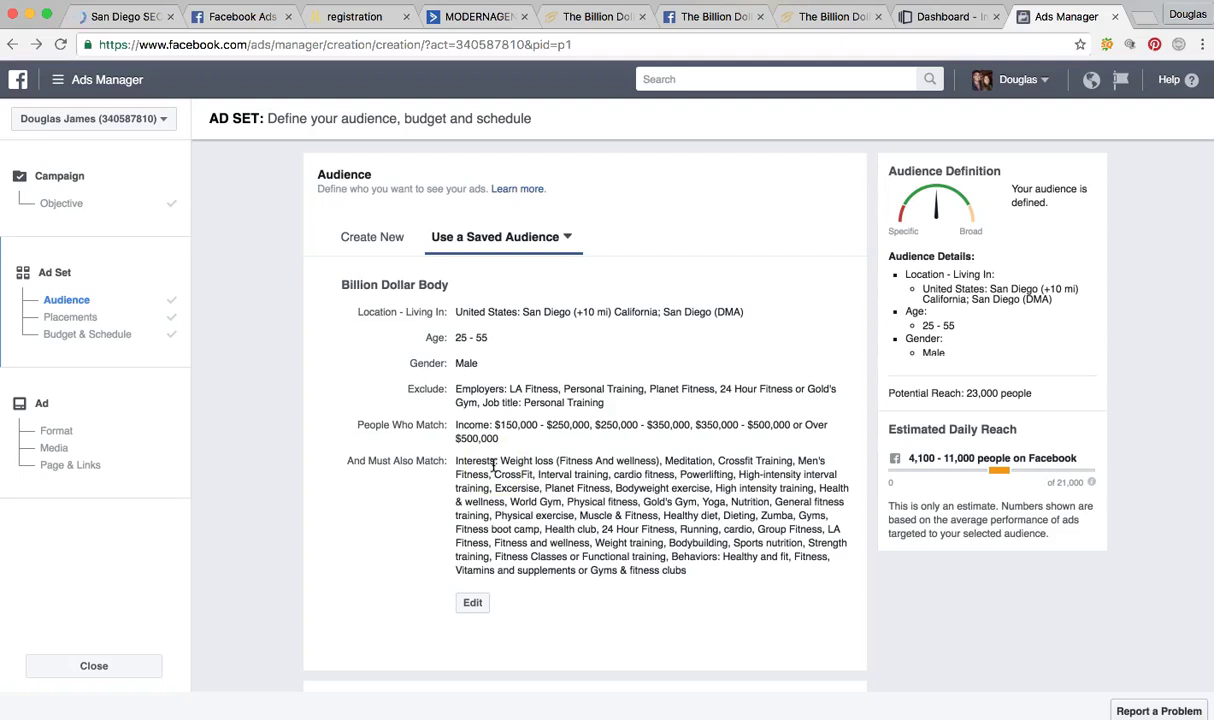
pyautogui.scroll(-1, 520, 480)
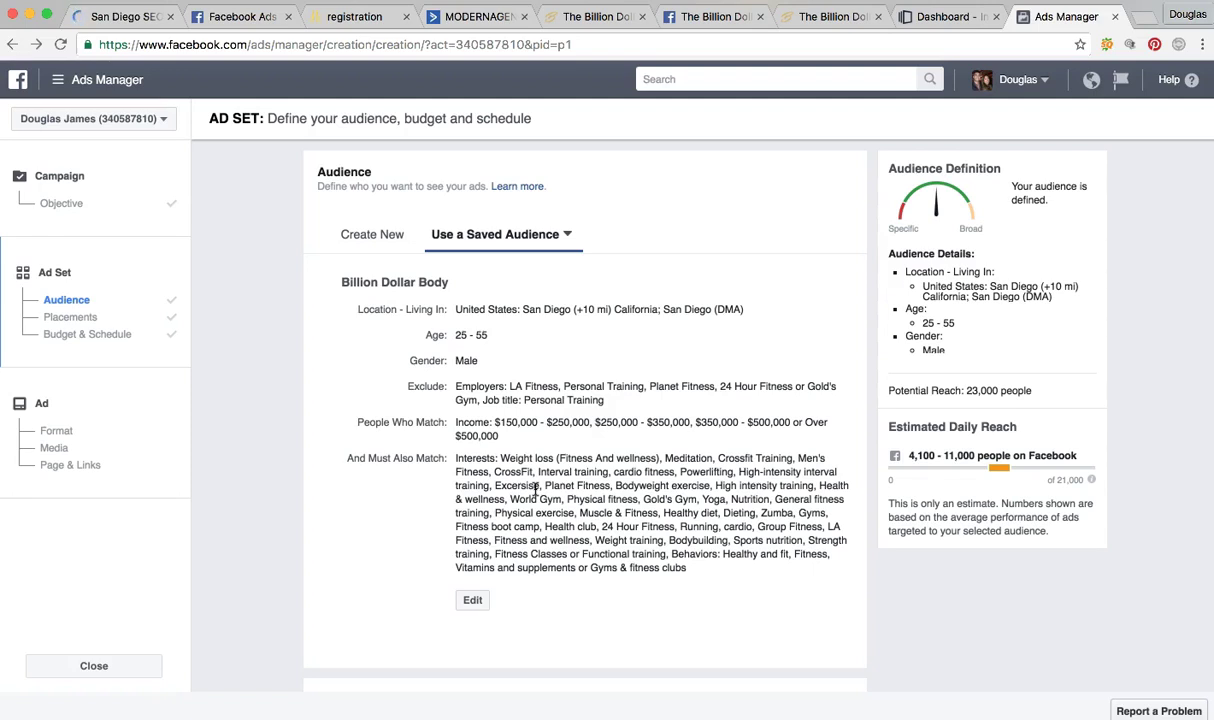
pyautogui.scroll(-5, 534, 490)
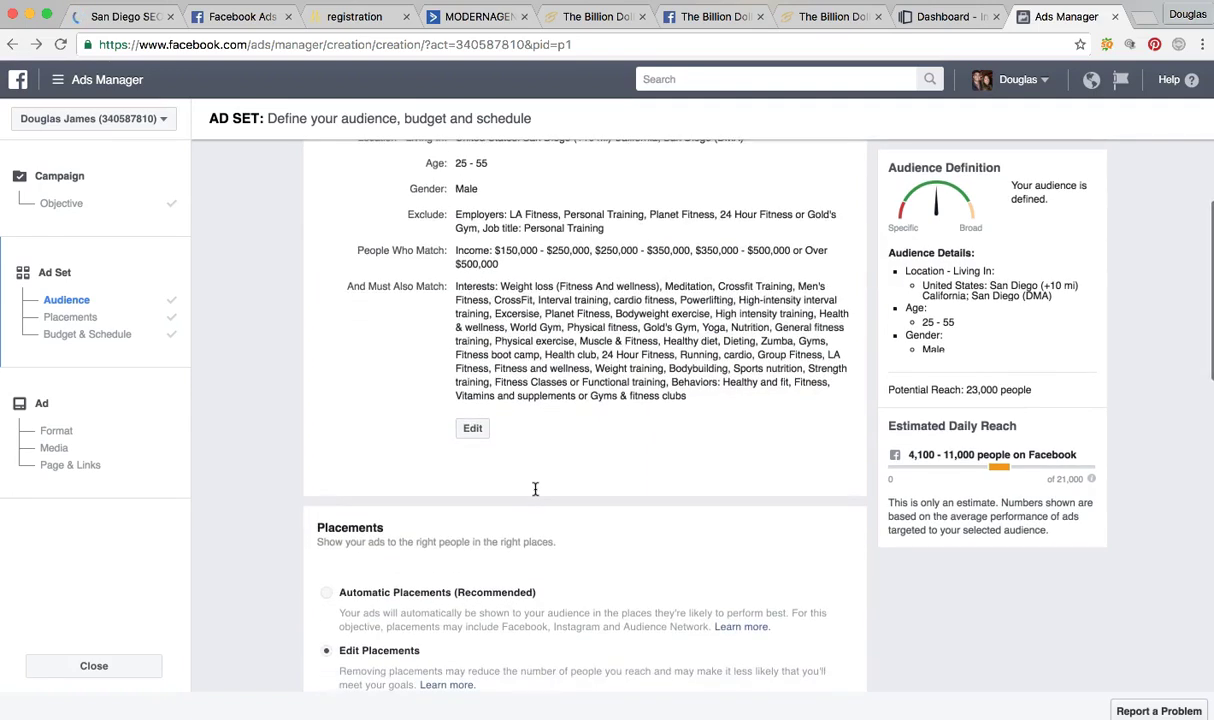
pyautogui.scroll(5, 534, 490)
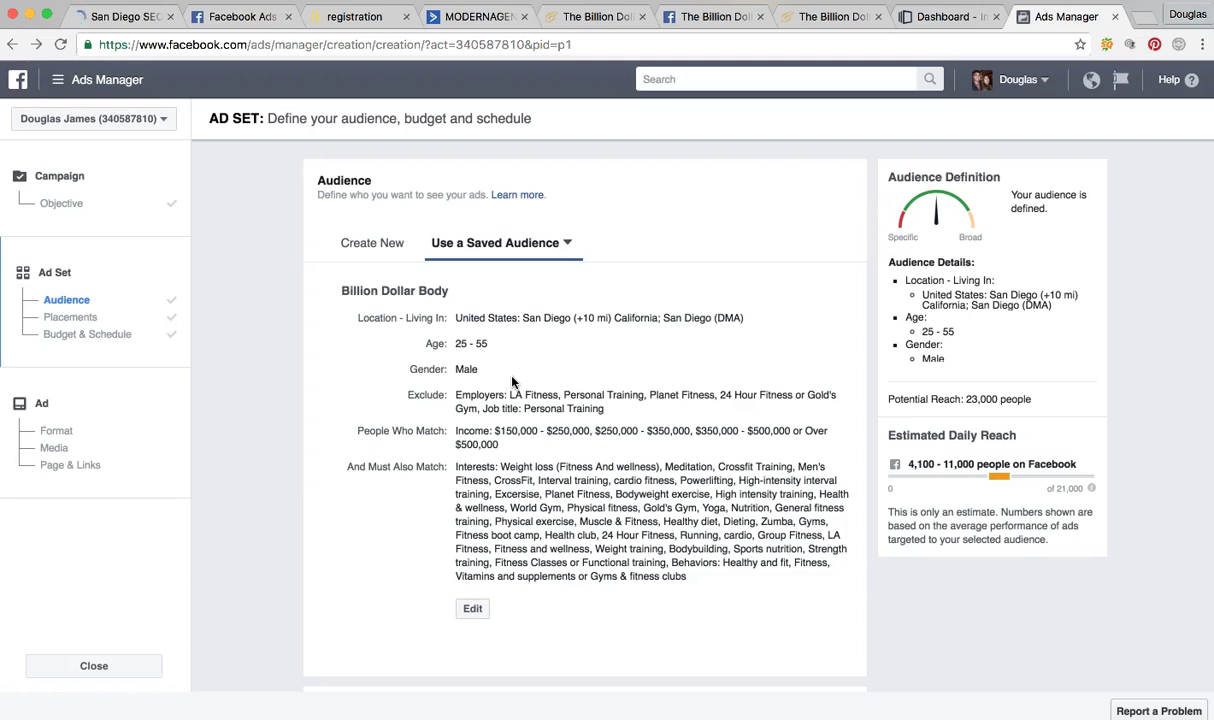
# Expand the Facebook platform in the ad set's placements to inspect its Feeds and Right Column options.
pyautogui.scroll(-5, 512, 382)
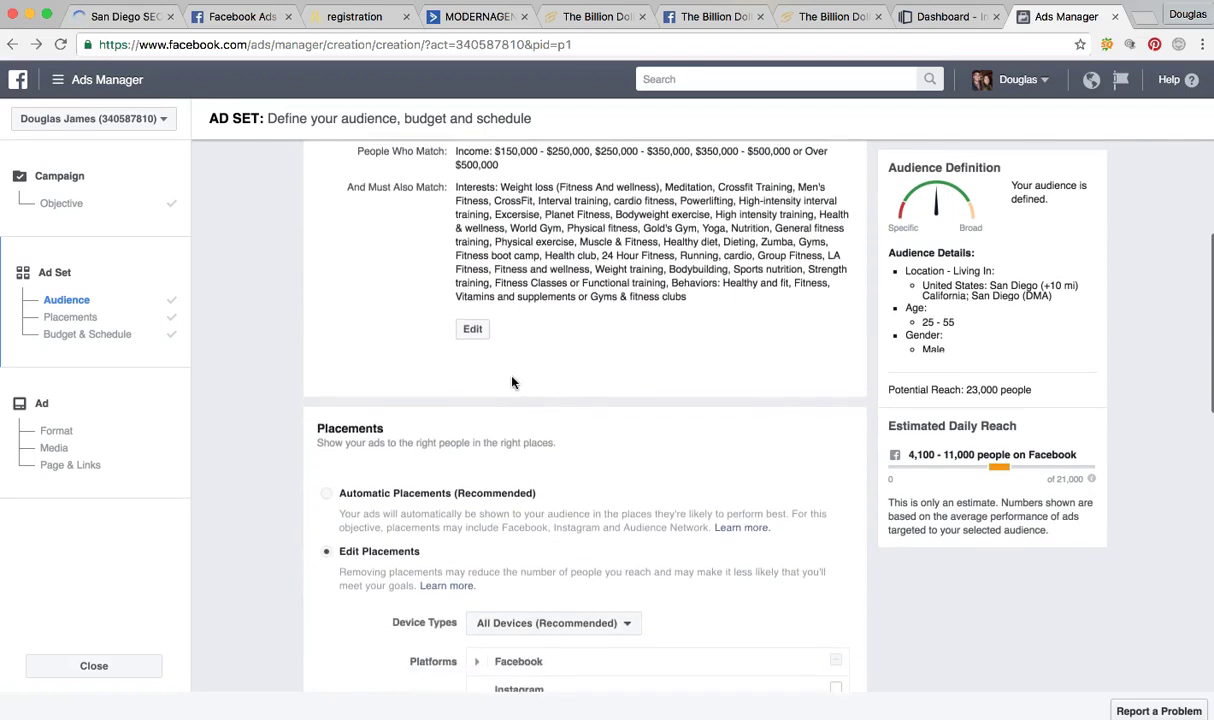
pyautogui.scroll(-4, 780, 528)
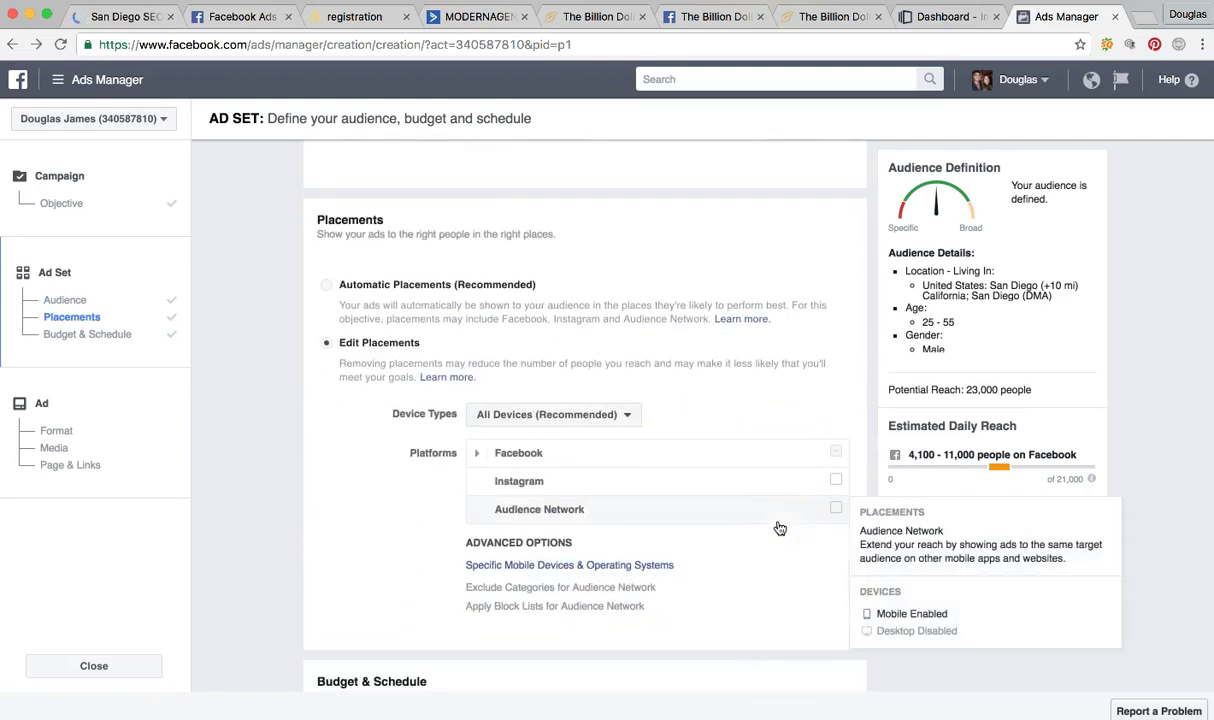
pyautogui.click(479, 455)
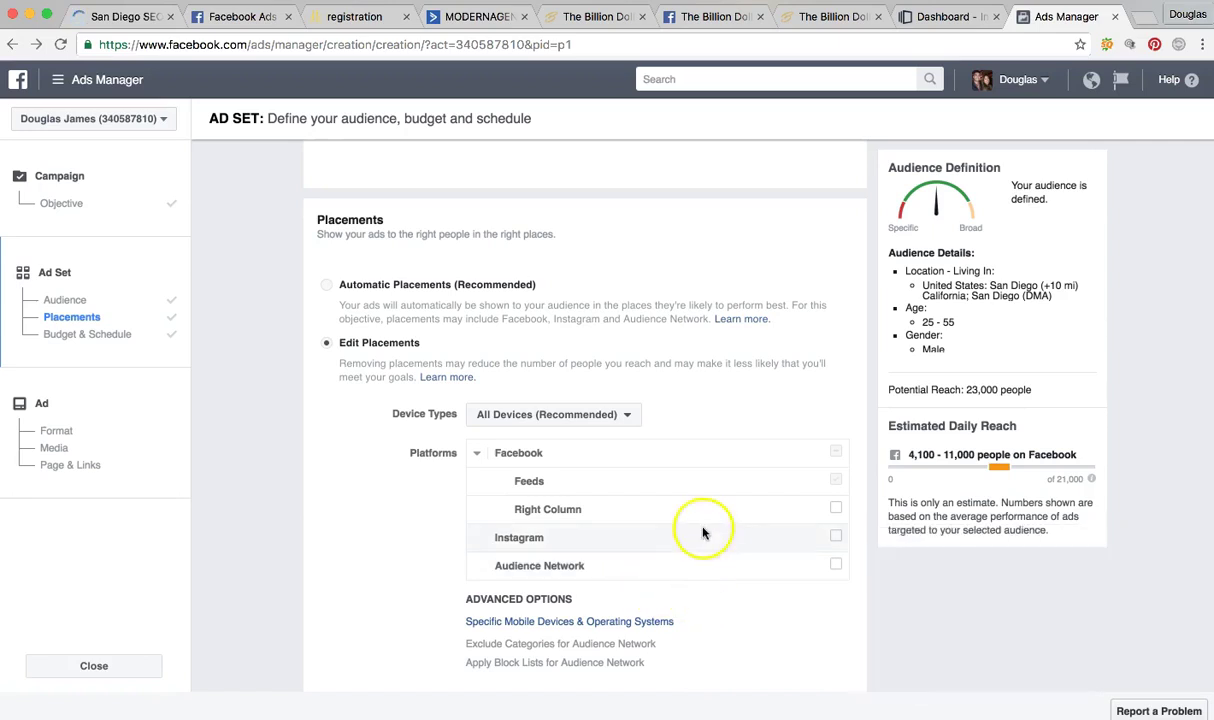
pyautogui.click(533, 481)
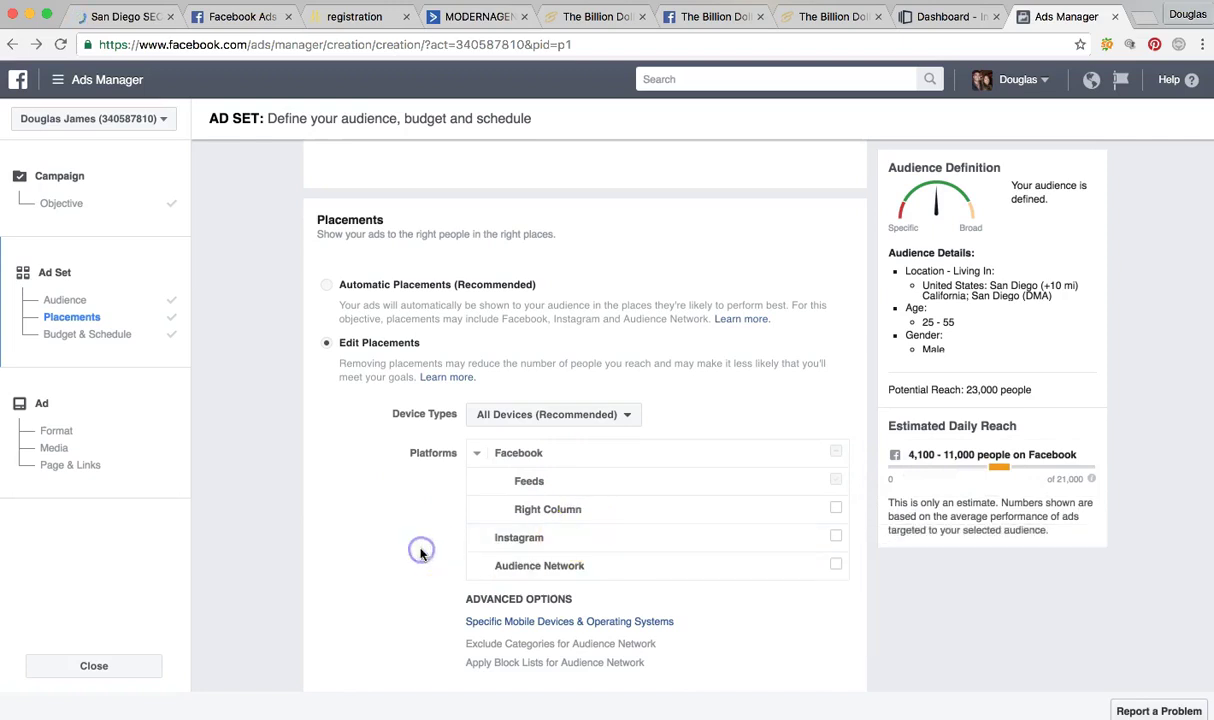
# Review the ad set's daily budget, schedule and ad delivery optimization settings.
pyautogui.scroll(-2, 421, 553)
pyautogui.scroll(-2, 421, 553)
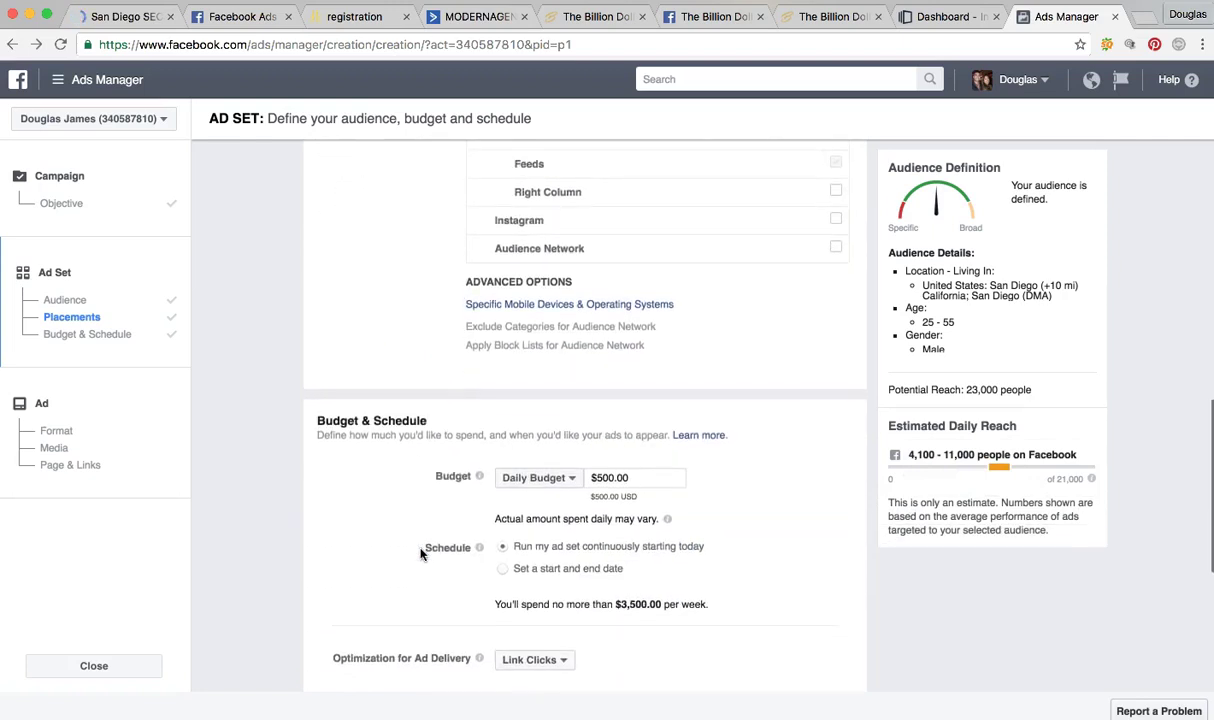
pyautogui.scroll(1, 421, 553)
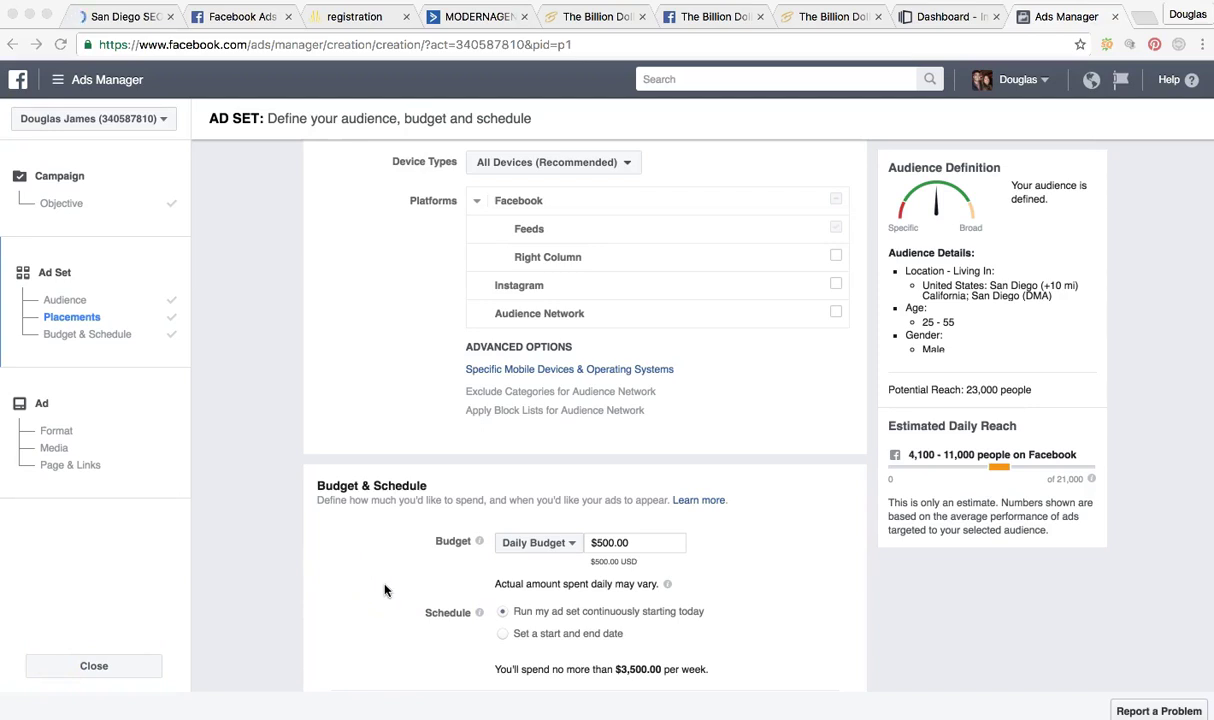
pyautogui.scroll(-2, 767, 561)
# Go back over the saved audience criteria and placements, and check the audience definition and potential reach.
pyautogui.scroll(3, 767, 561)
pyautogui.scroll(8, 767, 563)
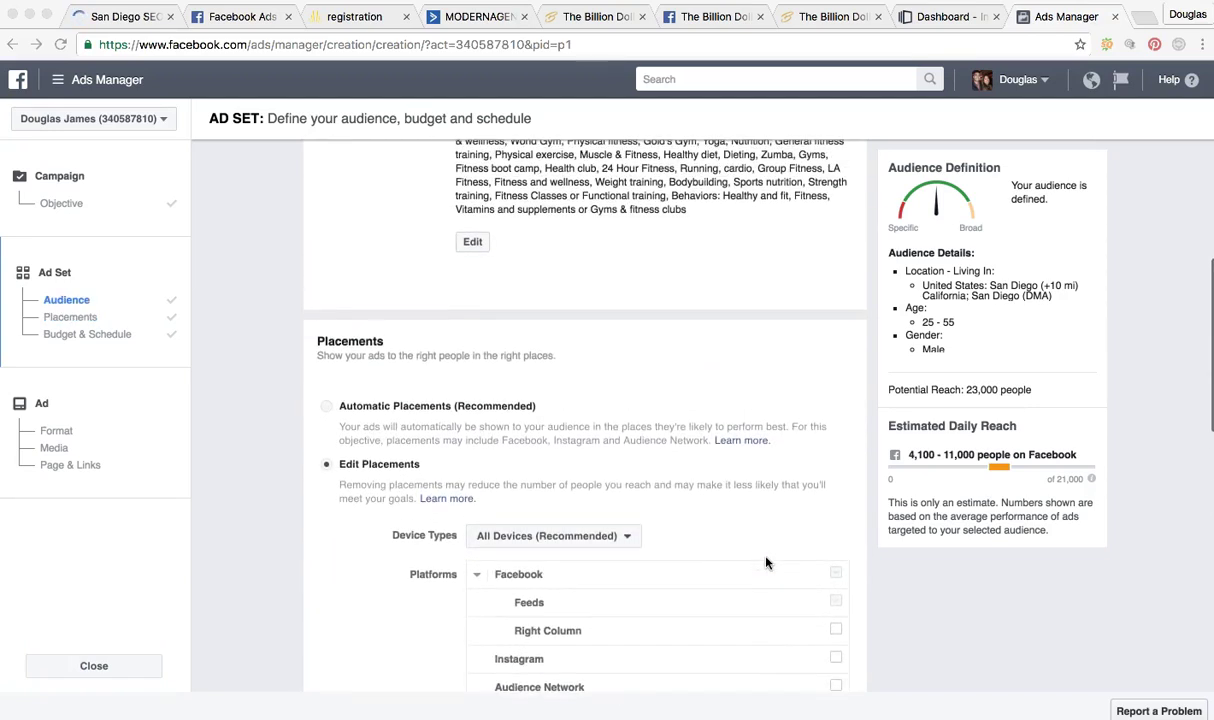
pyautogui.scroll(2, 767, 563)
pyautogui.click(788, 556)
pyautogui.scroll(-6, 813, 528)
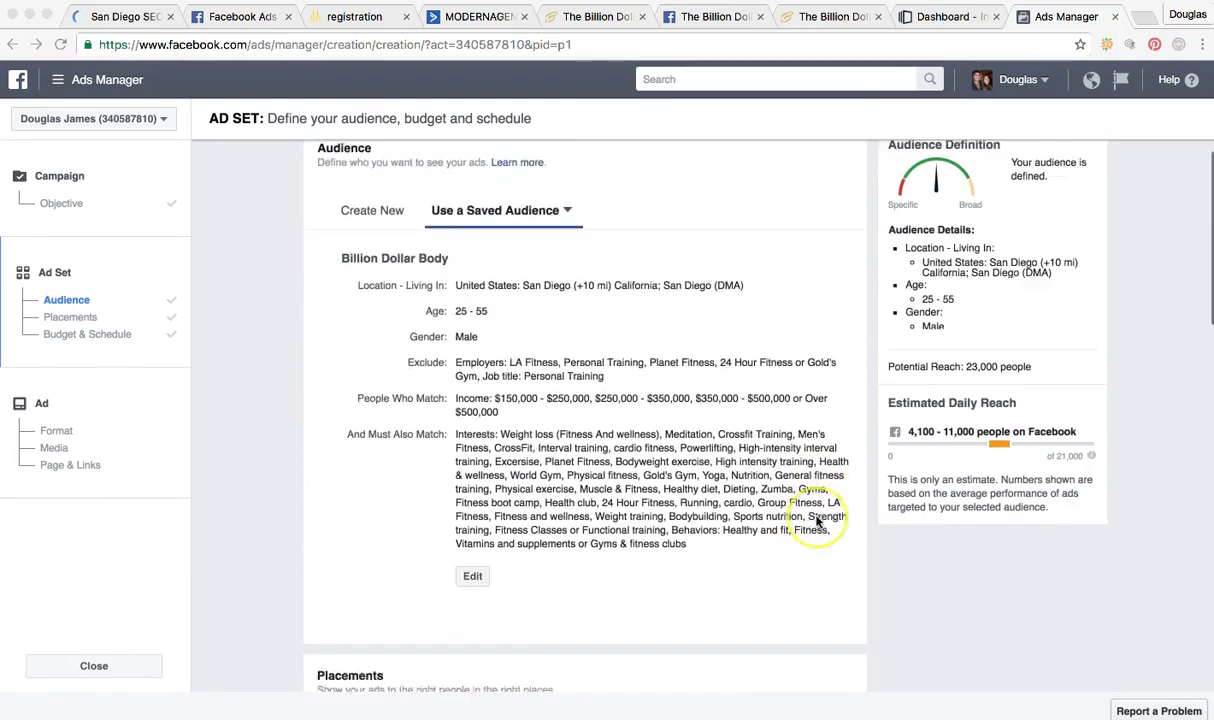
pyautogui.scroll(-2, 816, 520)
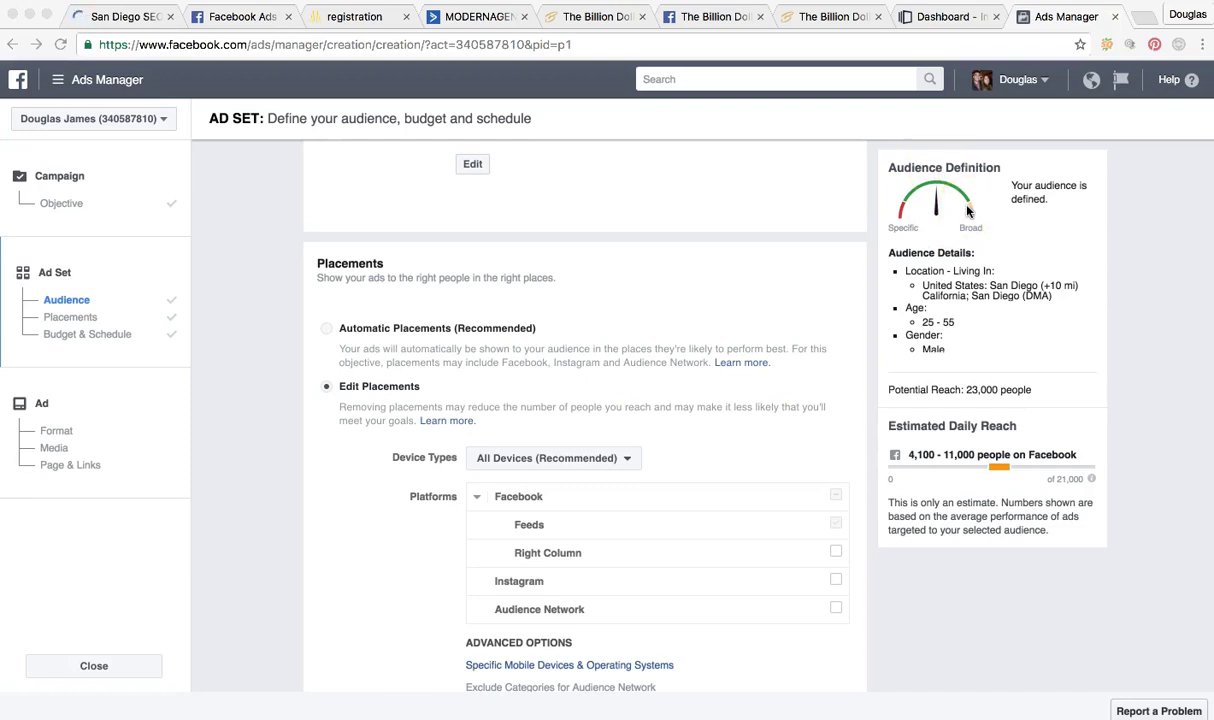
pyautogui.scroll(-2, 948, 284)
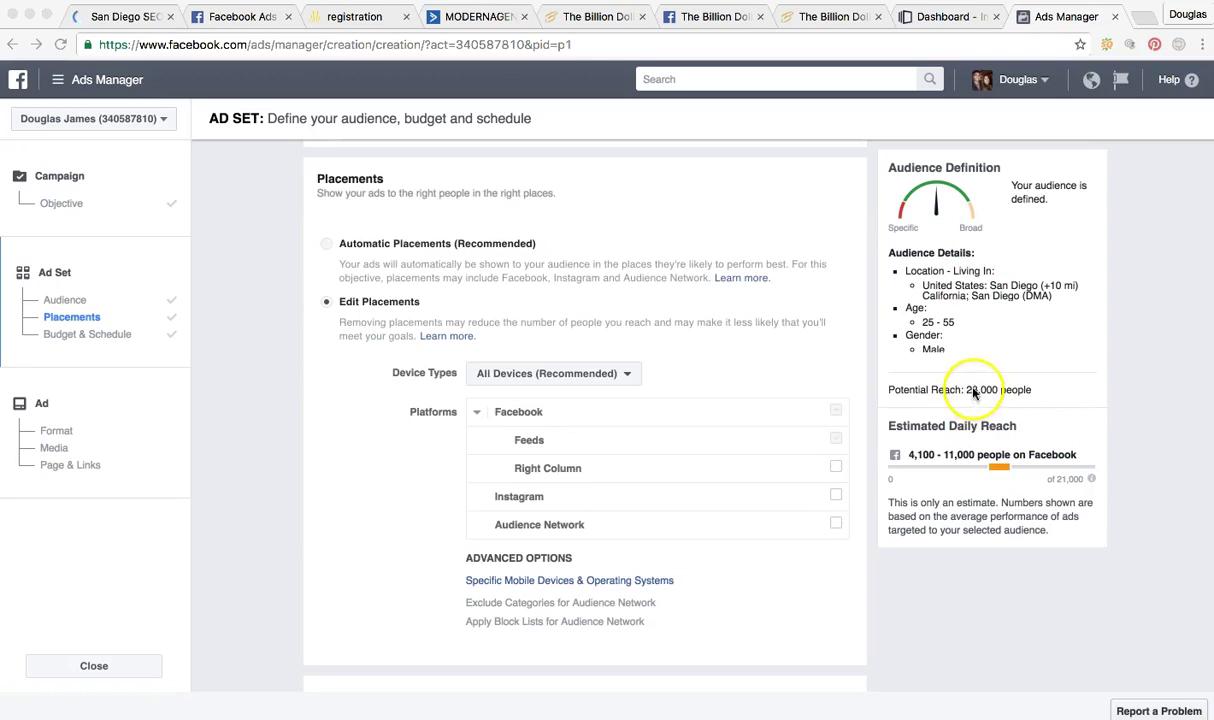
# Examine the estimated daily reach alongside the saved audience's location, age, income and interest criteria.
pyautogui.scroll(5, 745, 350)
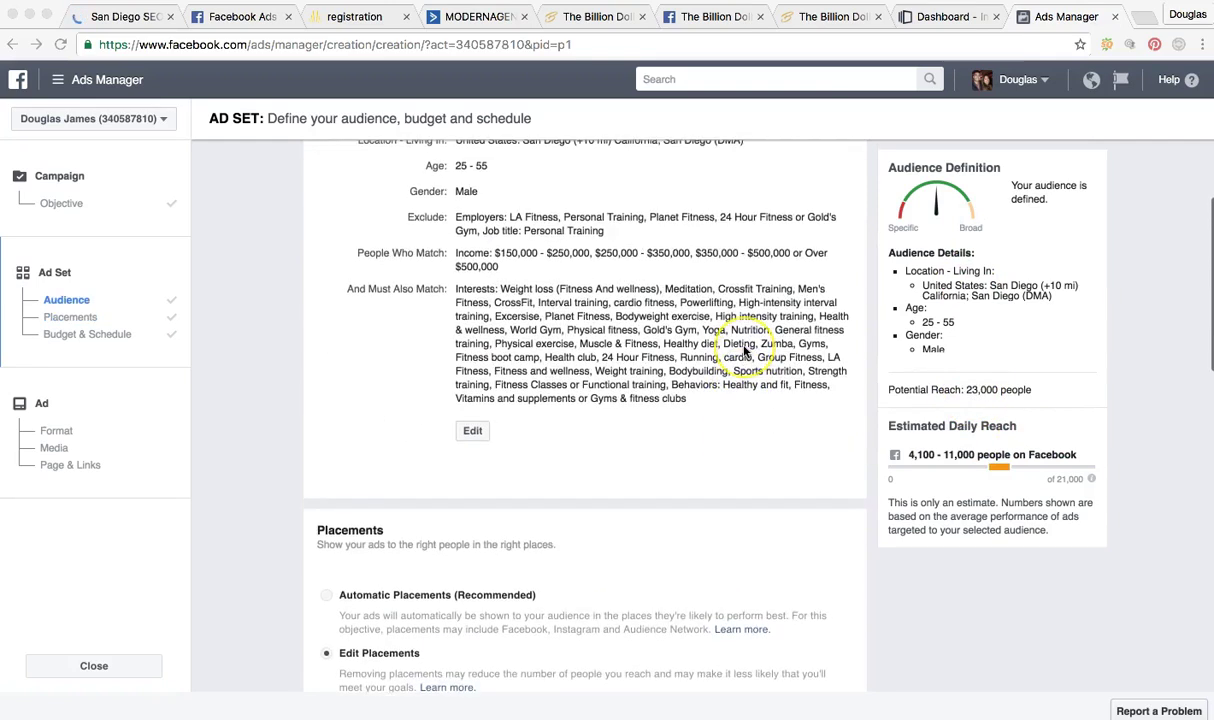
pyautogui.scroll(1, 745, 350)
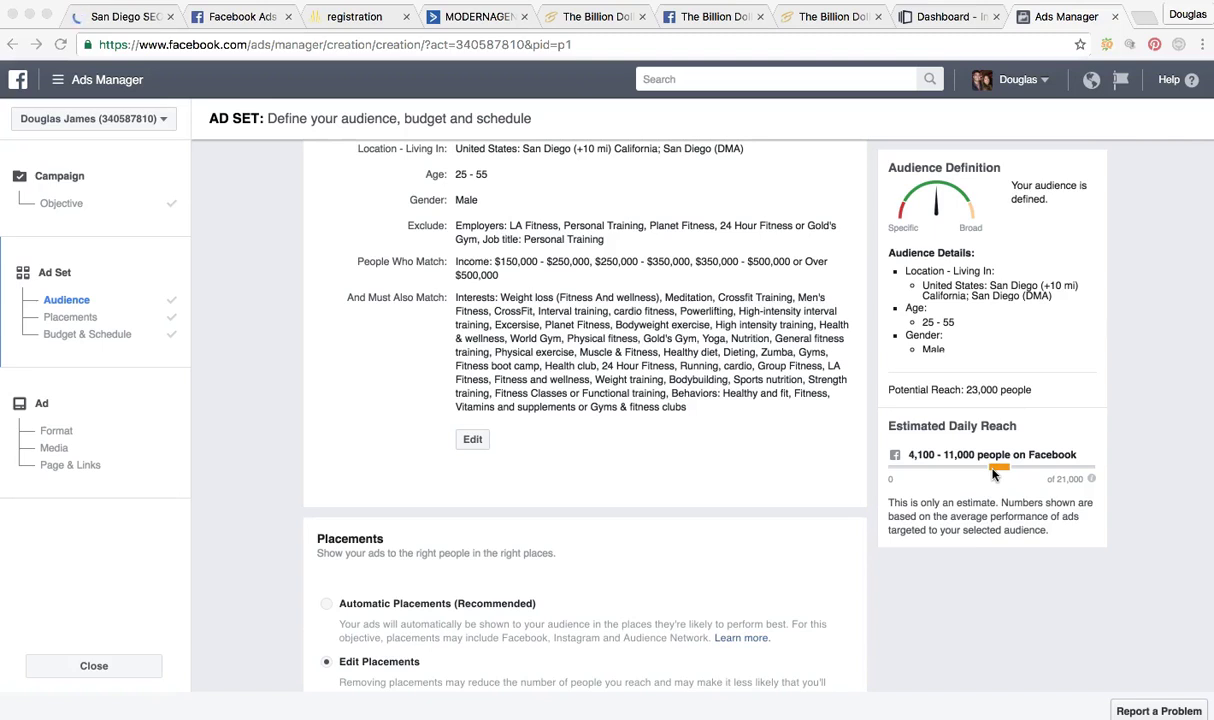
pyautogui.scroll(-2, 880, 485)
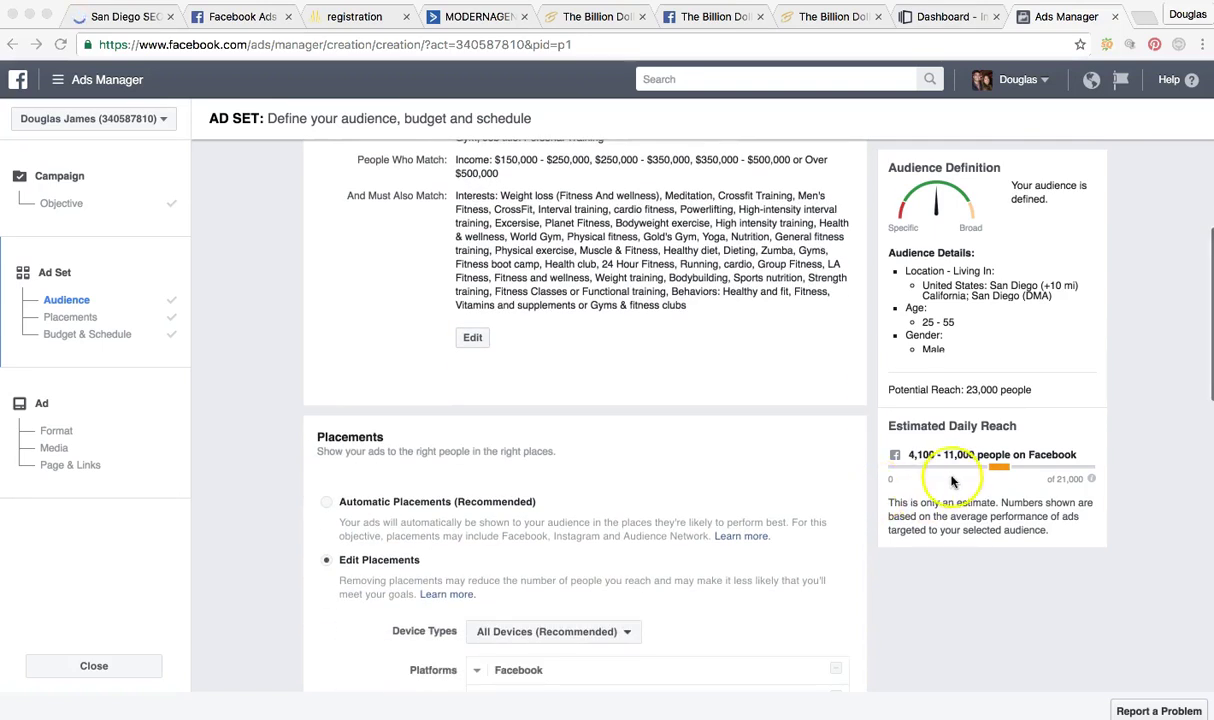
pyautogui.scroll(-2, 933, 465)
pyautogui.scroll(2, 930, 463)
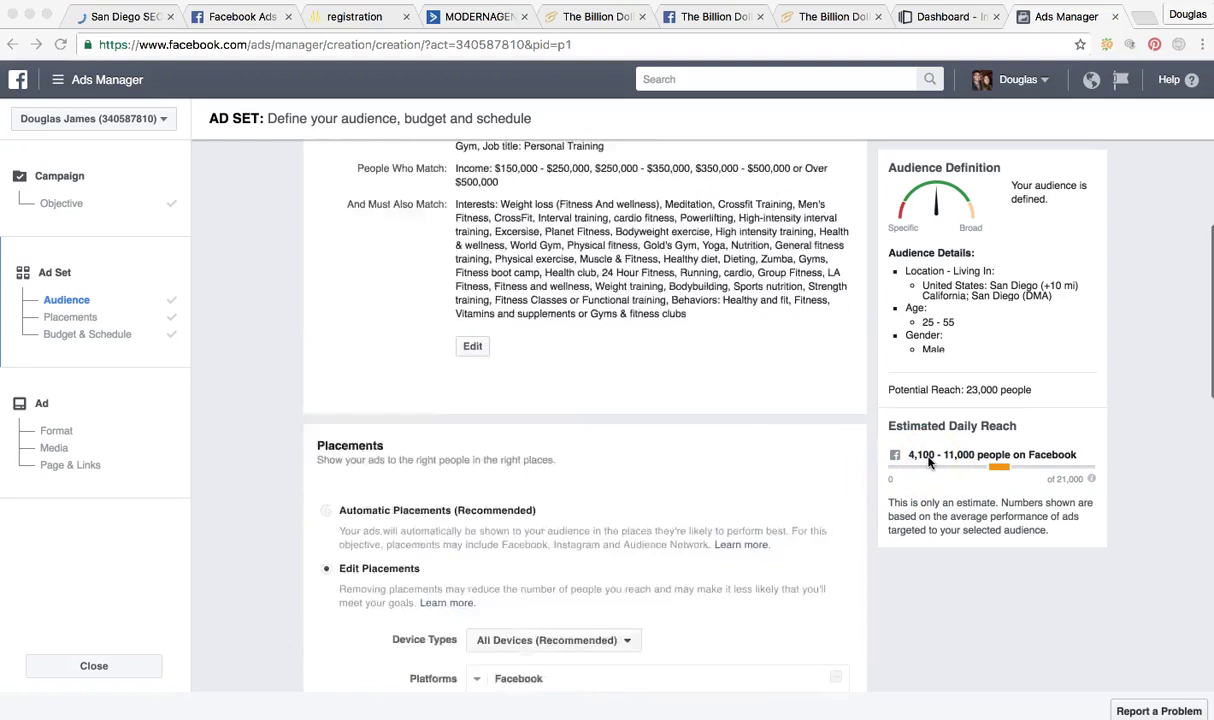
pyautogui.scroll(5, 928, 460)
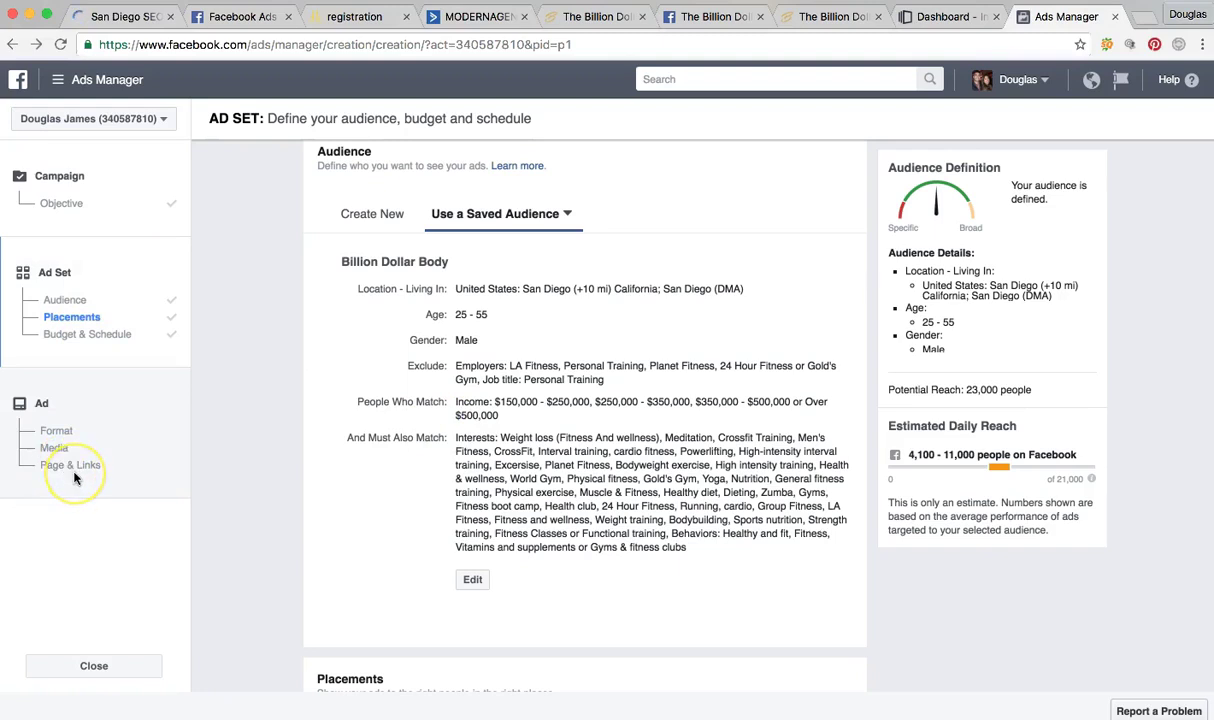
pyautogui.click(173, 411)
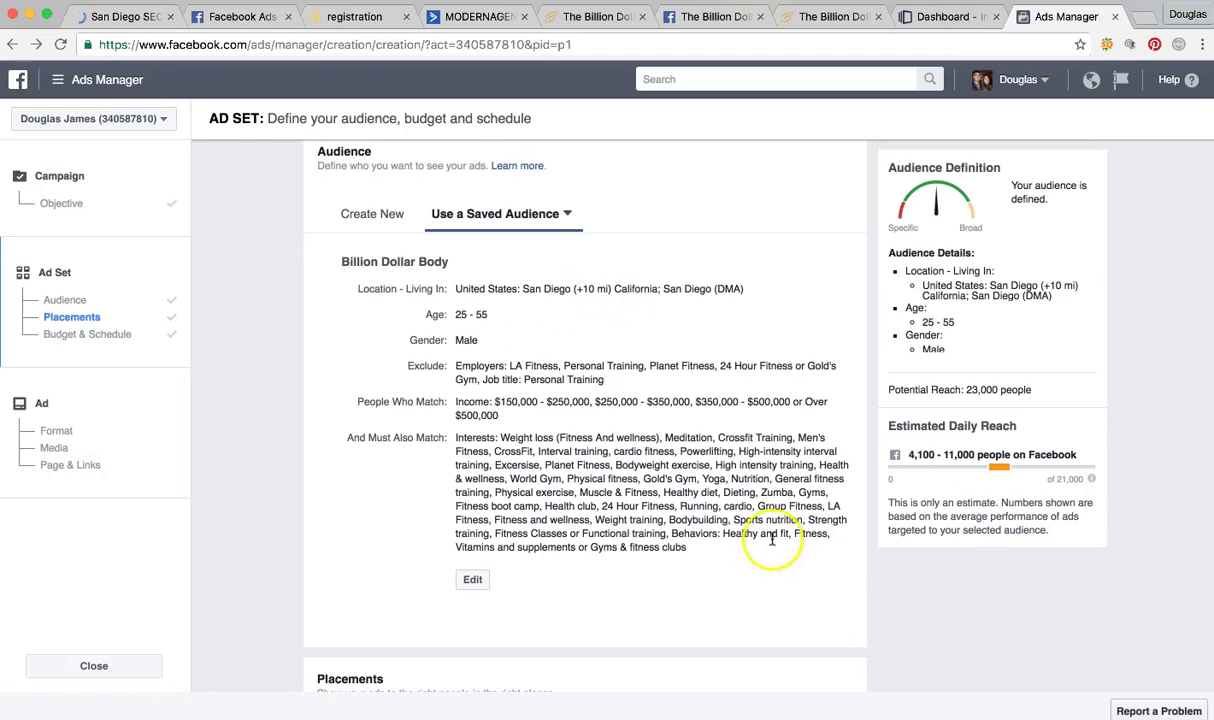
pyautogui.scroll(2, 772, 540)
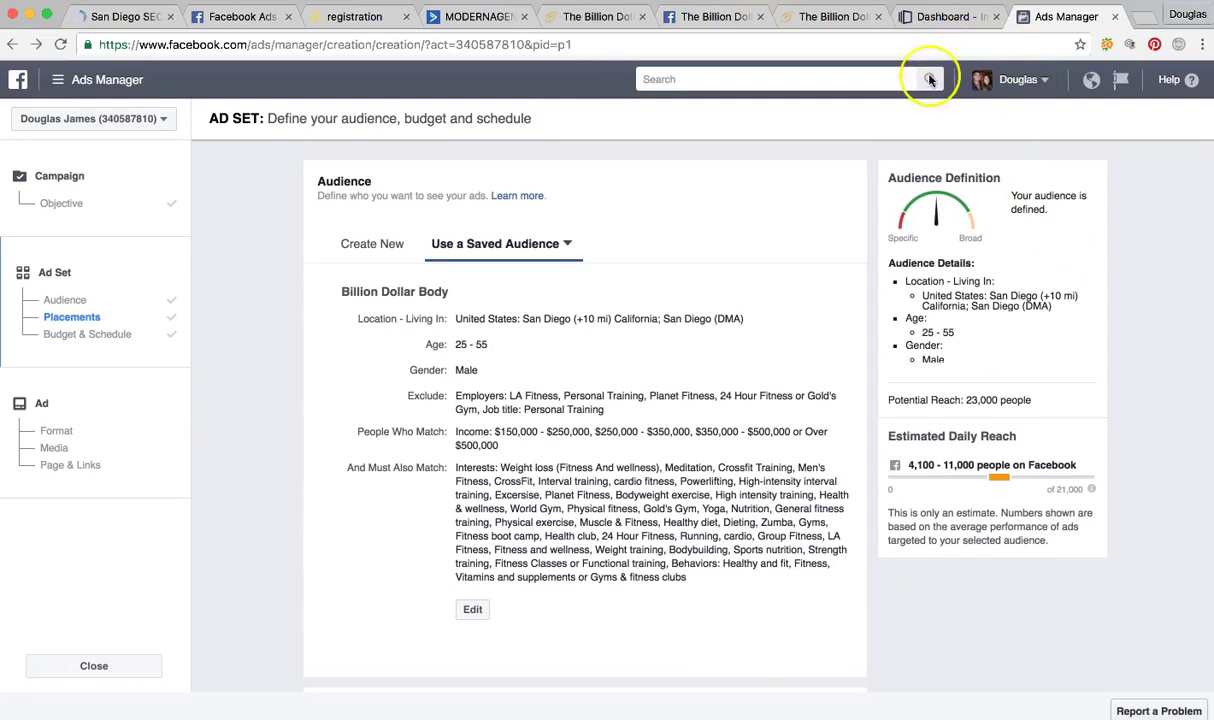
# Return to The Billion Dollar Body website and look over its homepage banner.
pyautogui.click(933, 17)
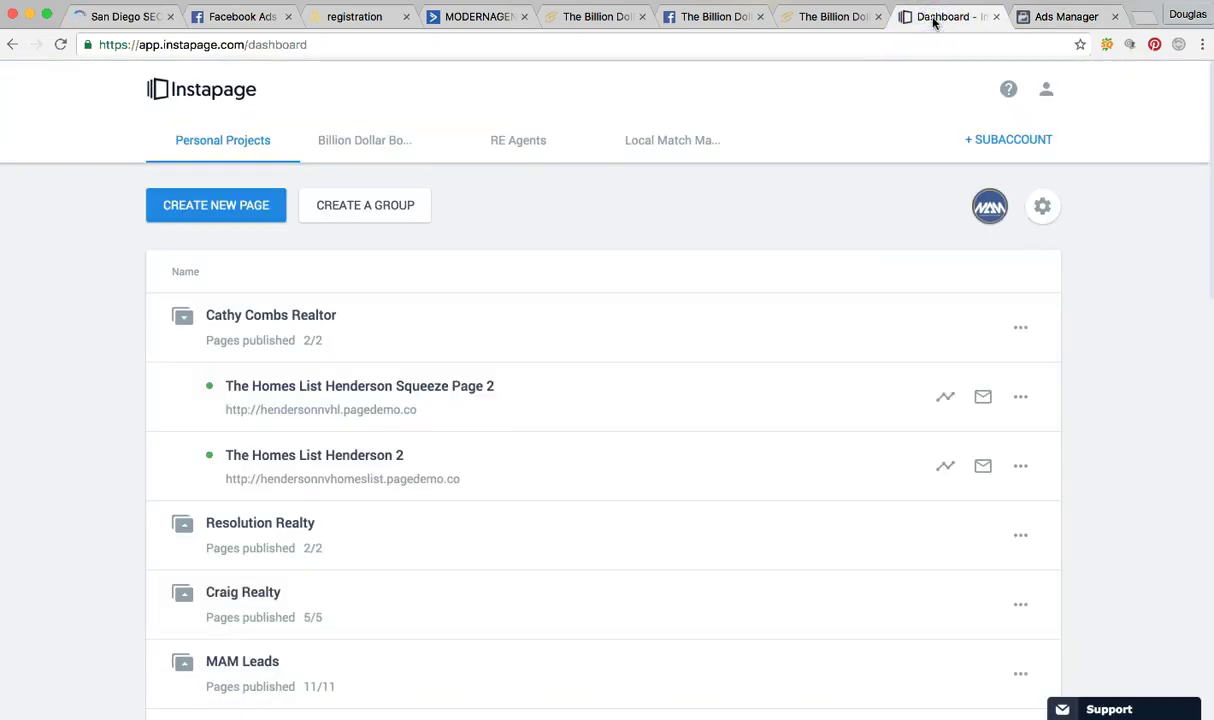
pyautogui.click(836, 17)
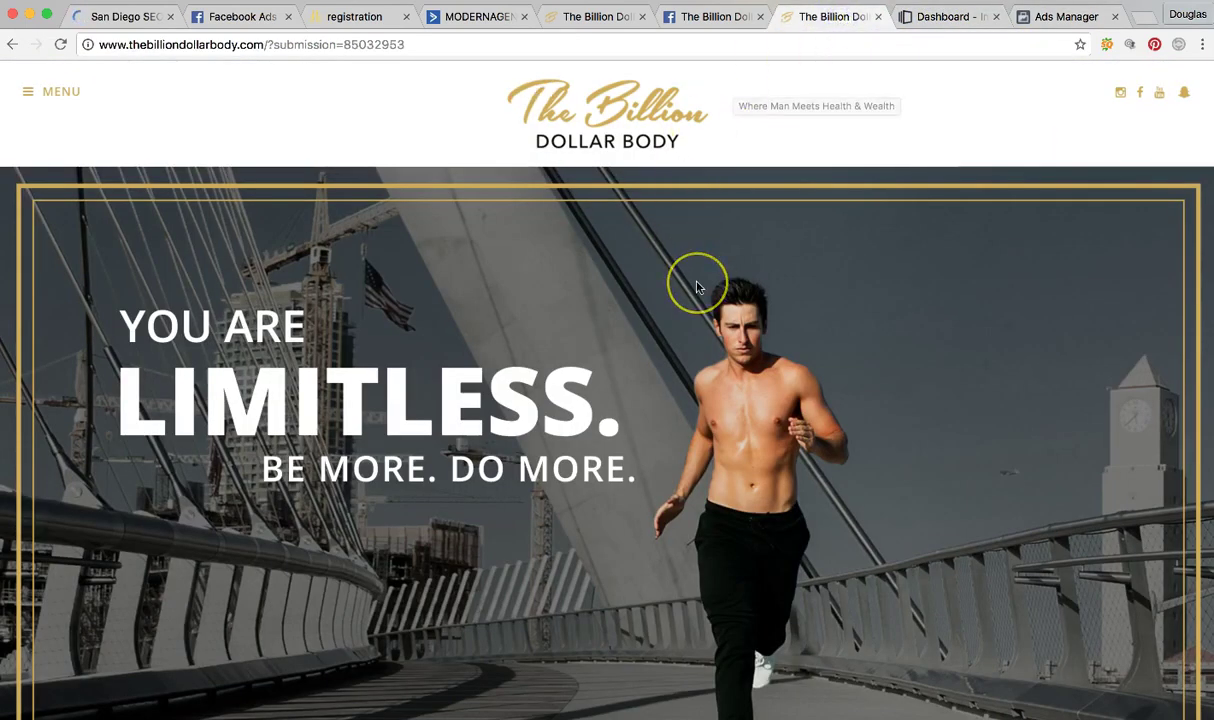
pyautogui.scroll(-2, 697, 287)
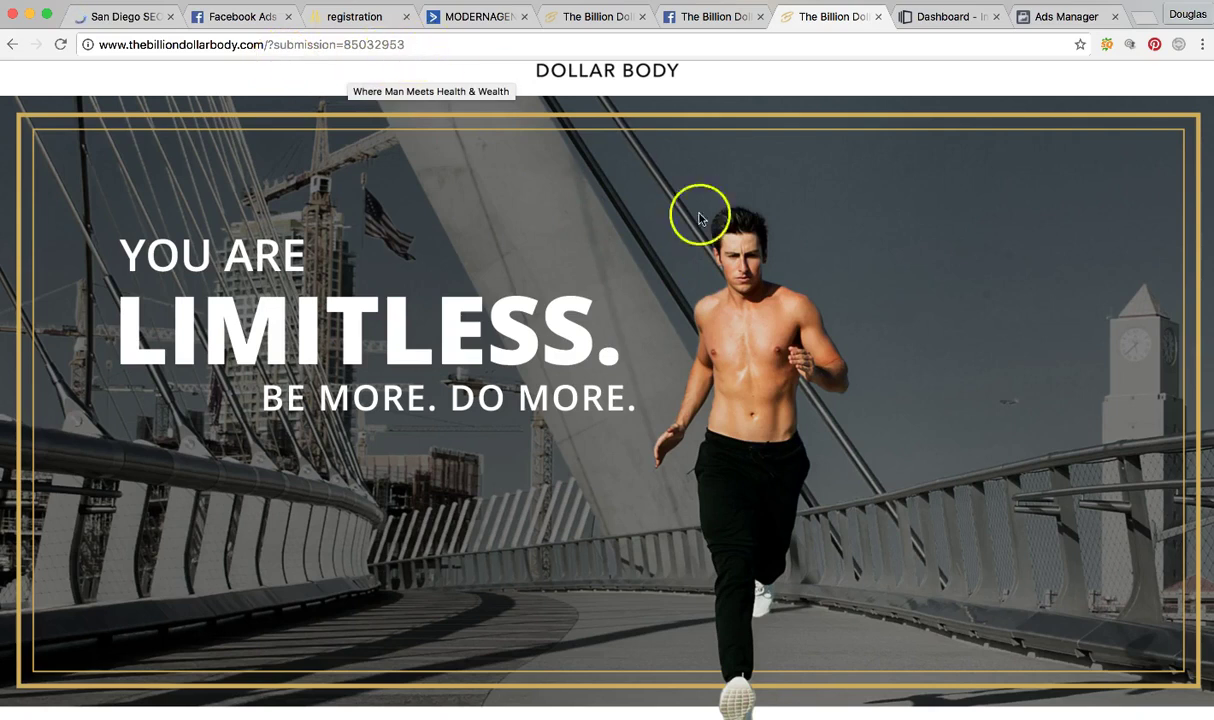
pyautogui.scroll(2, 940, 425)
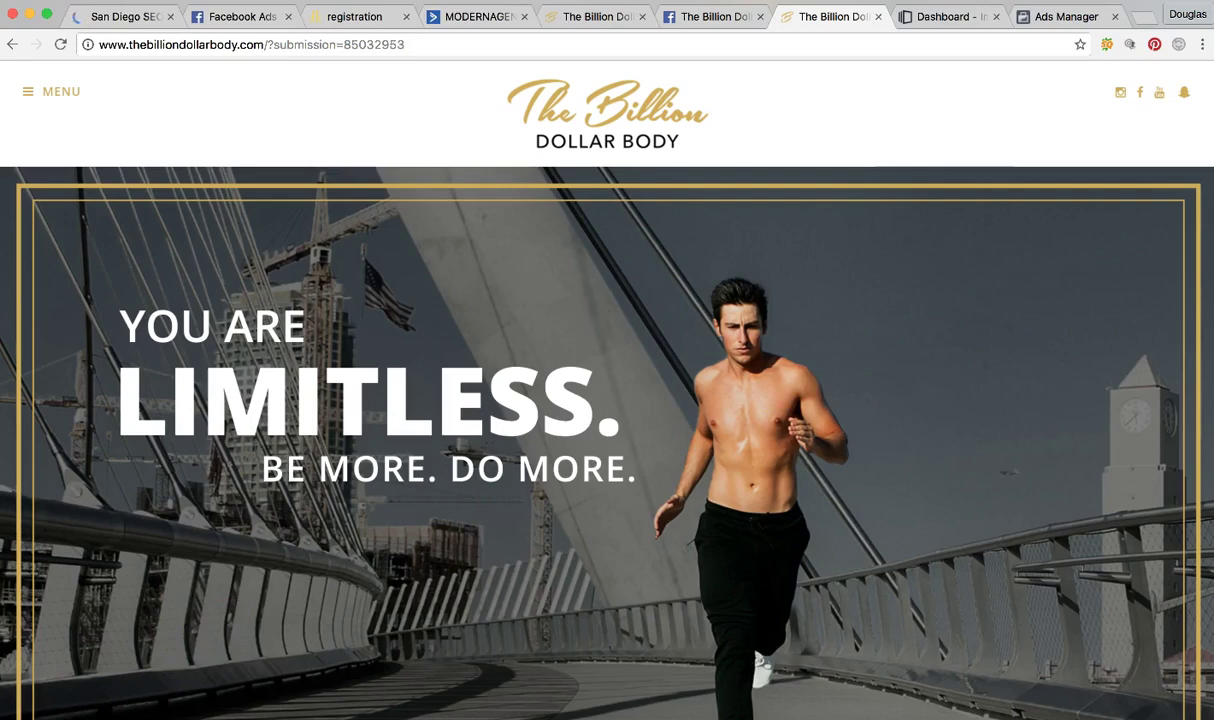
# Switch to the Word document Document6, reposition its window, and review the reach-to-sales funnel figures.
pyautogui.click(163, 715)
pyautogui.moveTo(504, 93); pyautogui.dragTo(432, 85)
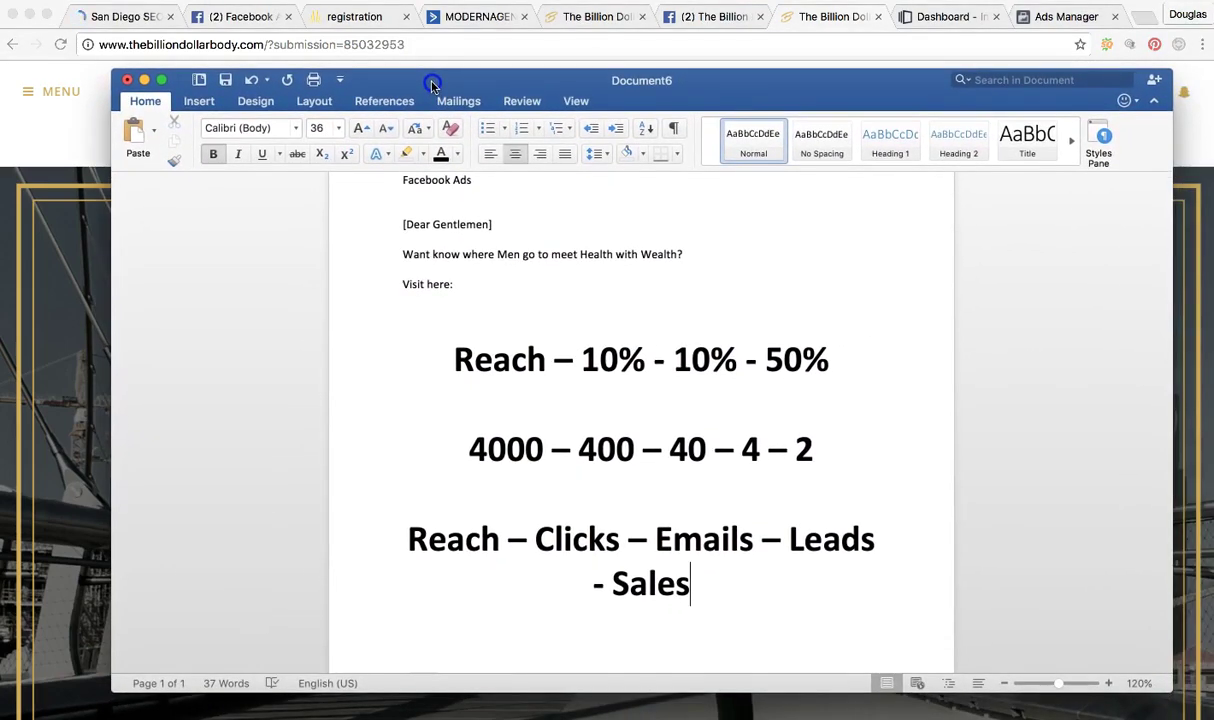
pyautogui.scroll(-2, 490, 282)
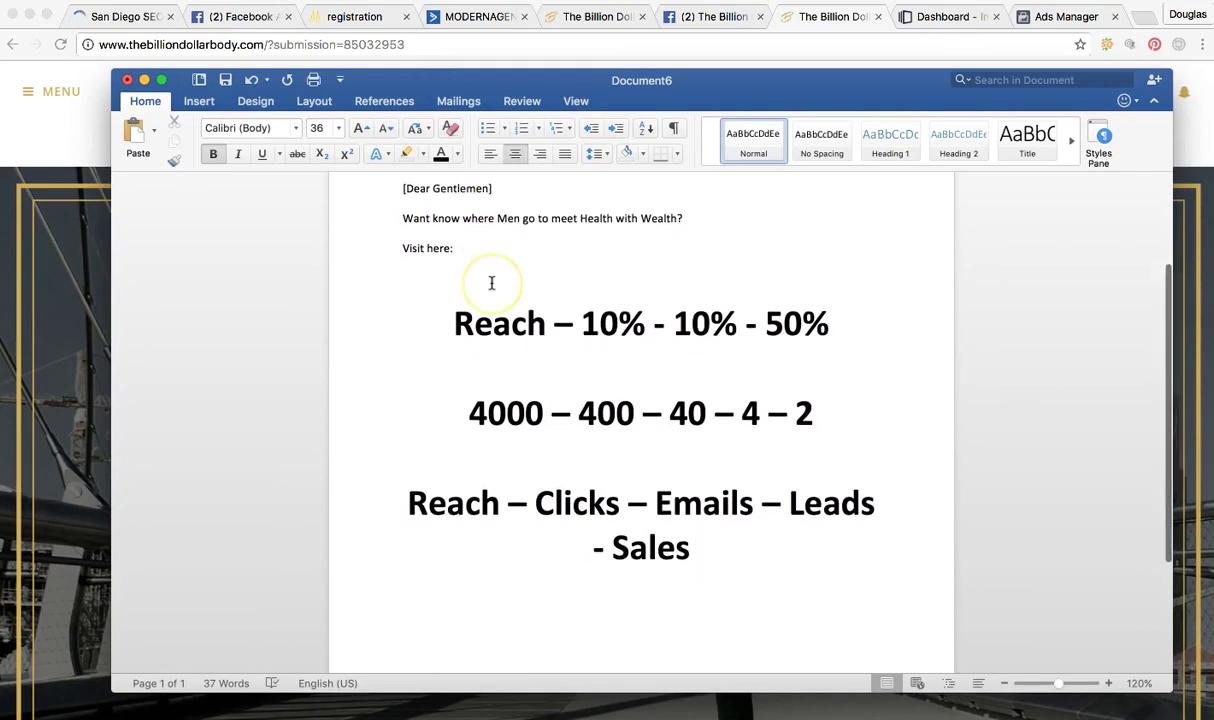
pyautogui.click(521, 360)
pyautogui.scroll(-1, 530, 368)
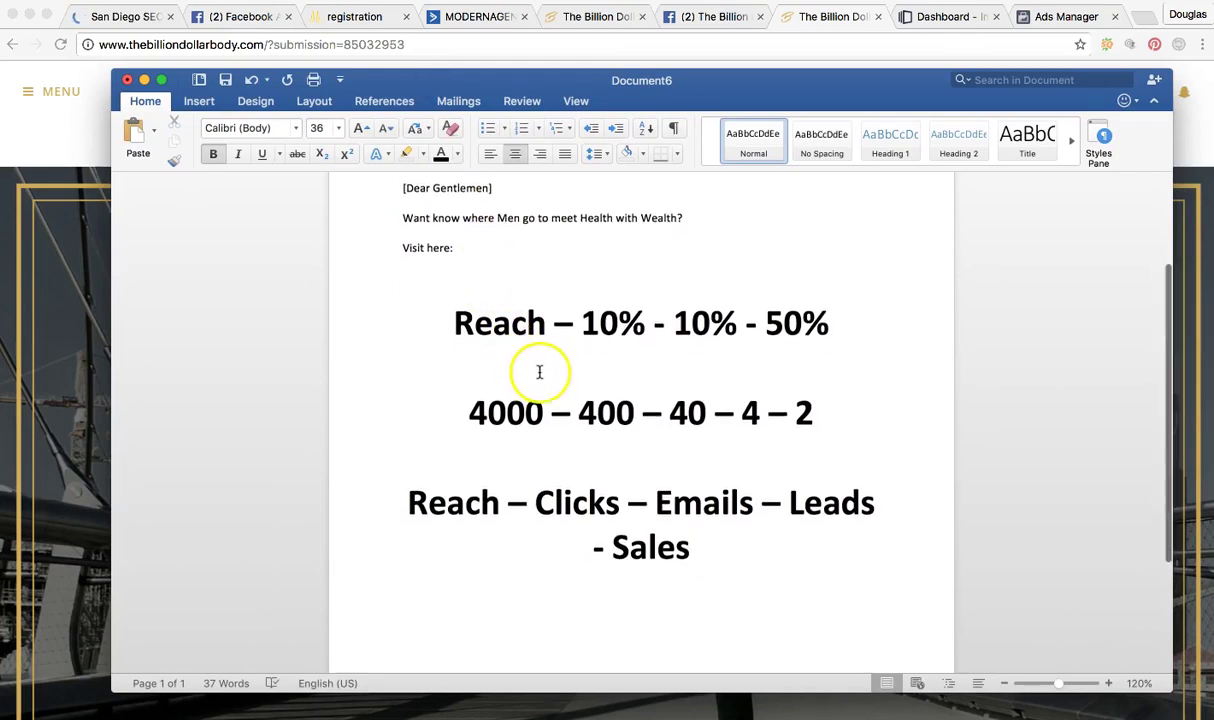
# Switch back to Ads Manager and continue from the San Diego - M - 25-55 ad set to the ad creation stage.
pyautogui.scroll(1, 540, 380)
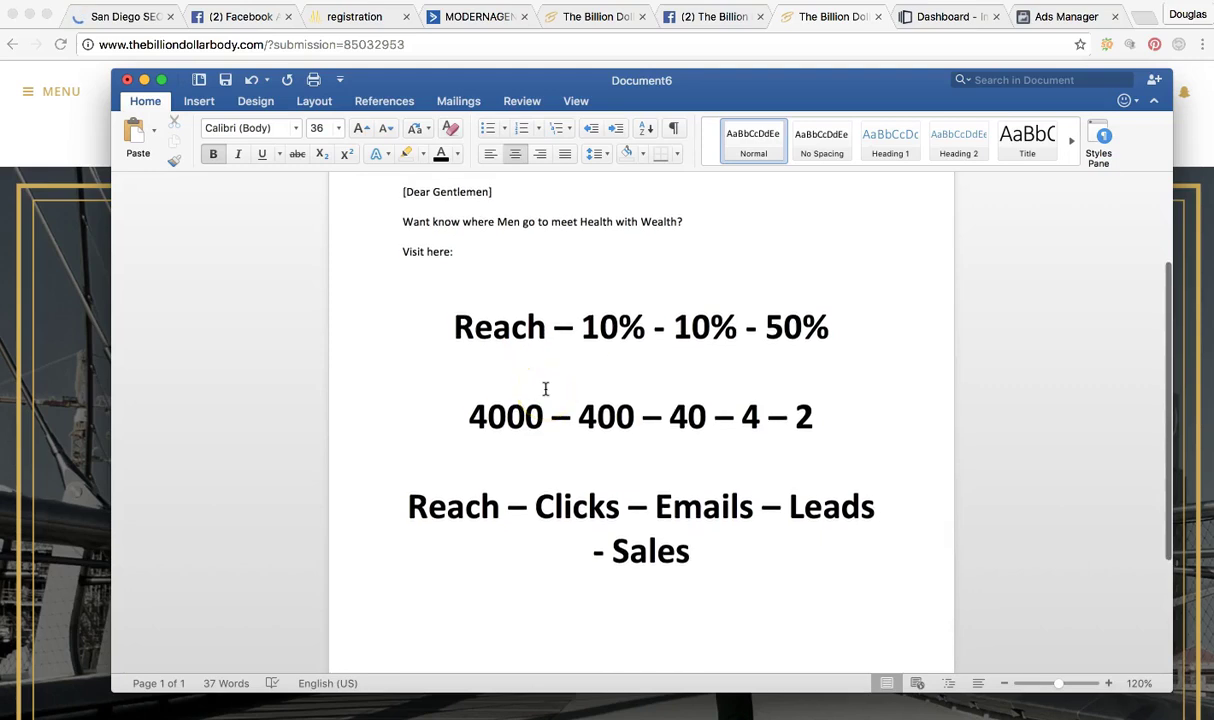
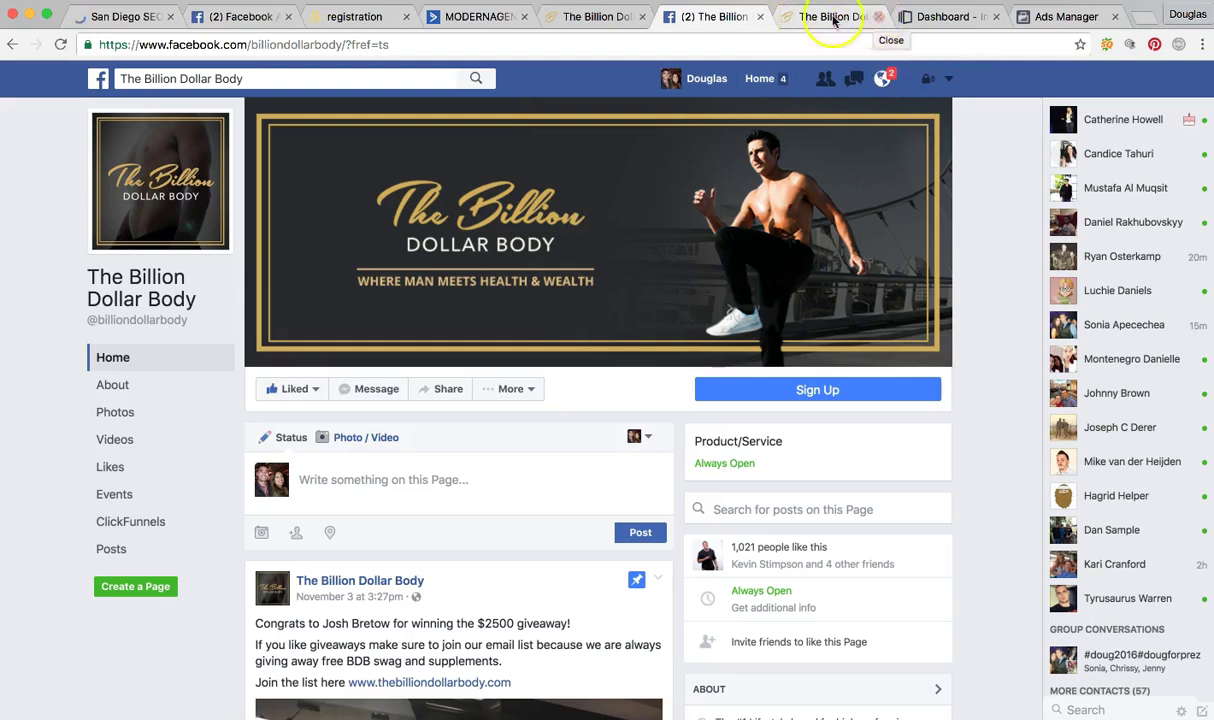
pyautogui.click(922, 17)
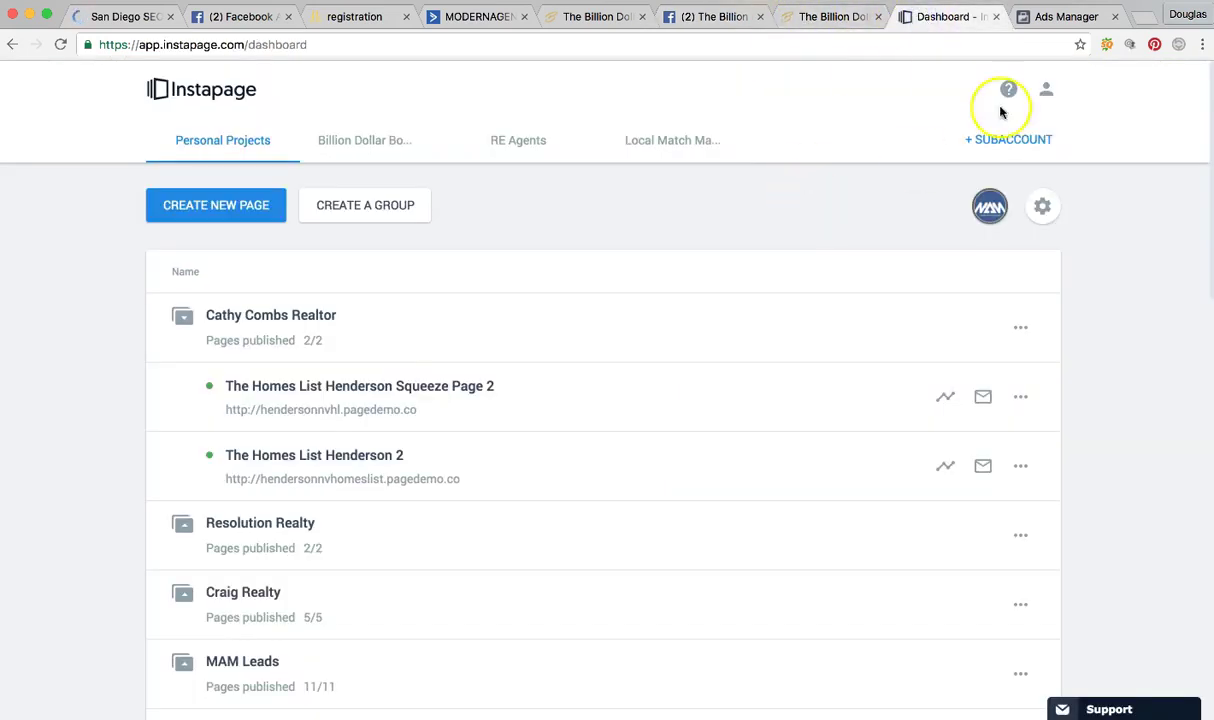
pyautogui.click(1058, 17)
pyautogui.scroll(-10, 737, 209)
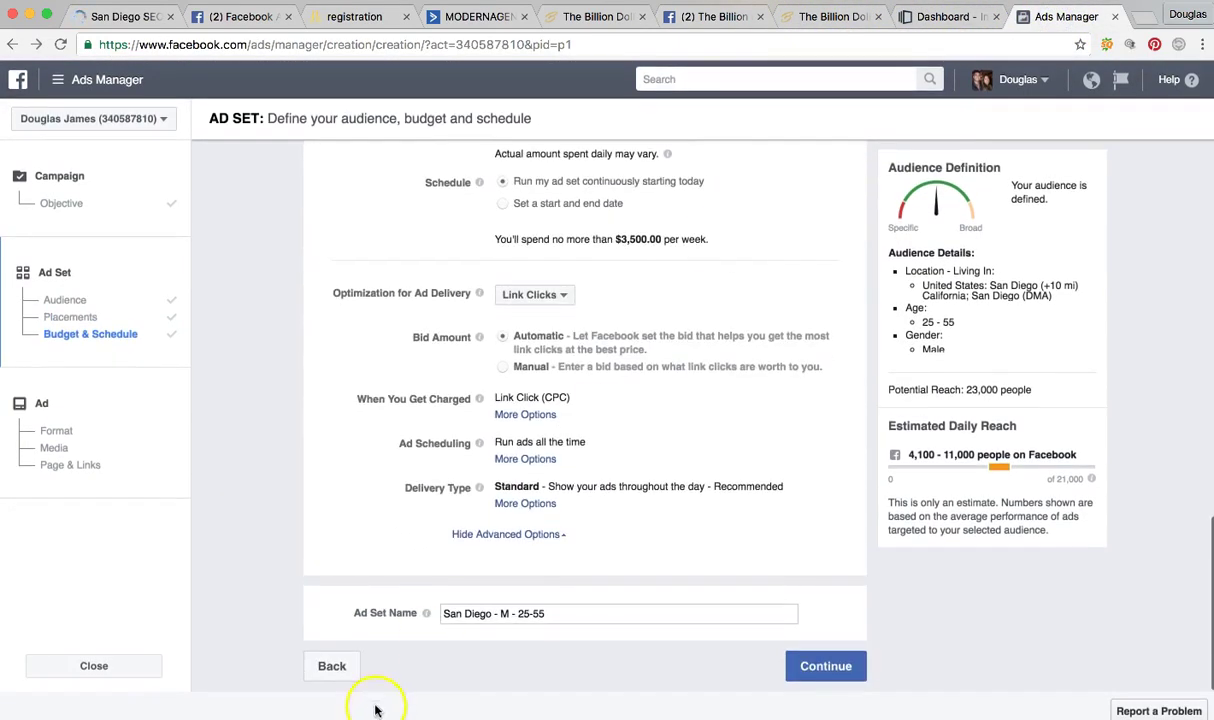
pyautogui.click(828, 660)
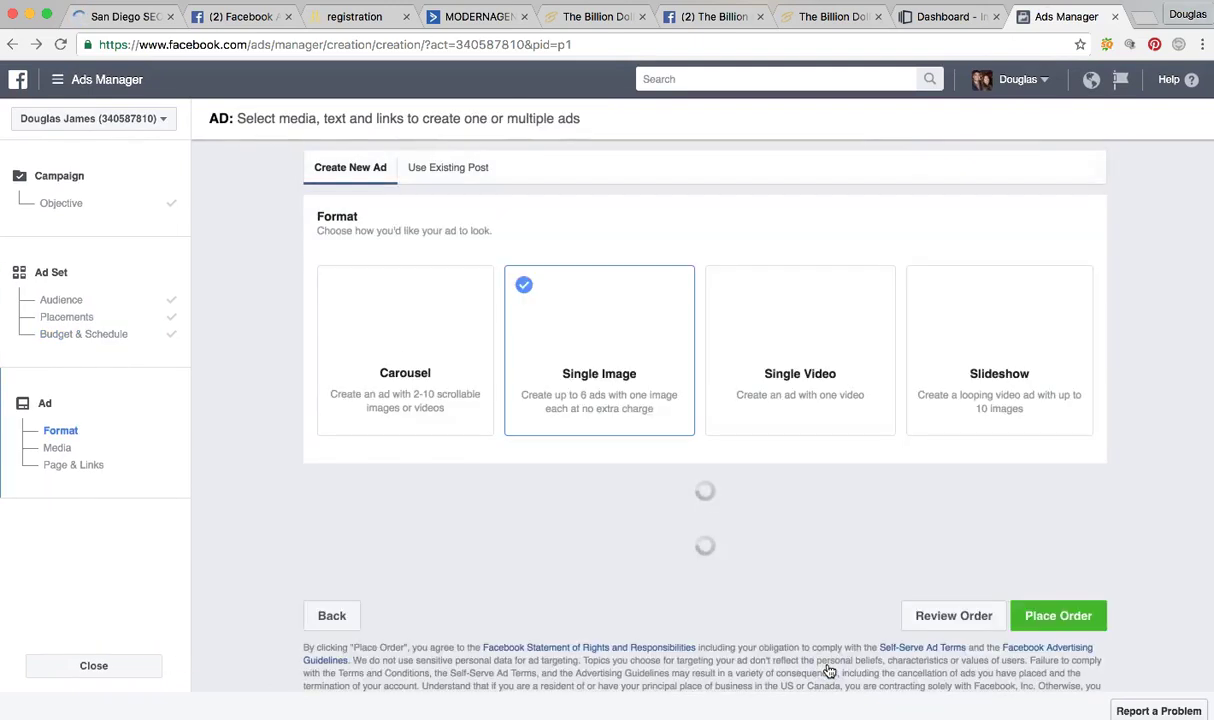
# Add the free stock image of a group of people standing in a row to the single image ad.
pyautogui.scroll(-4, 575, 367)
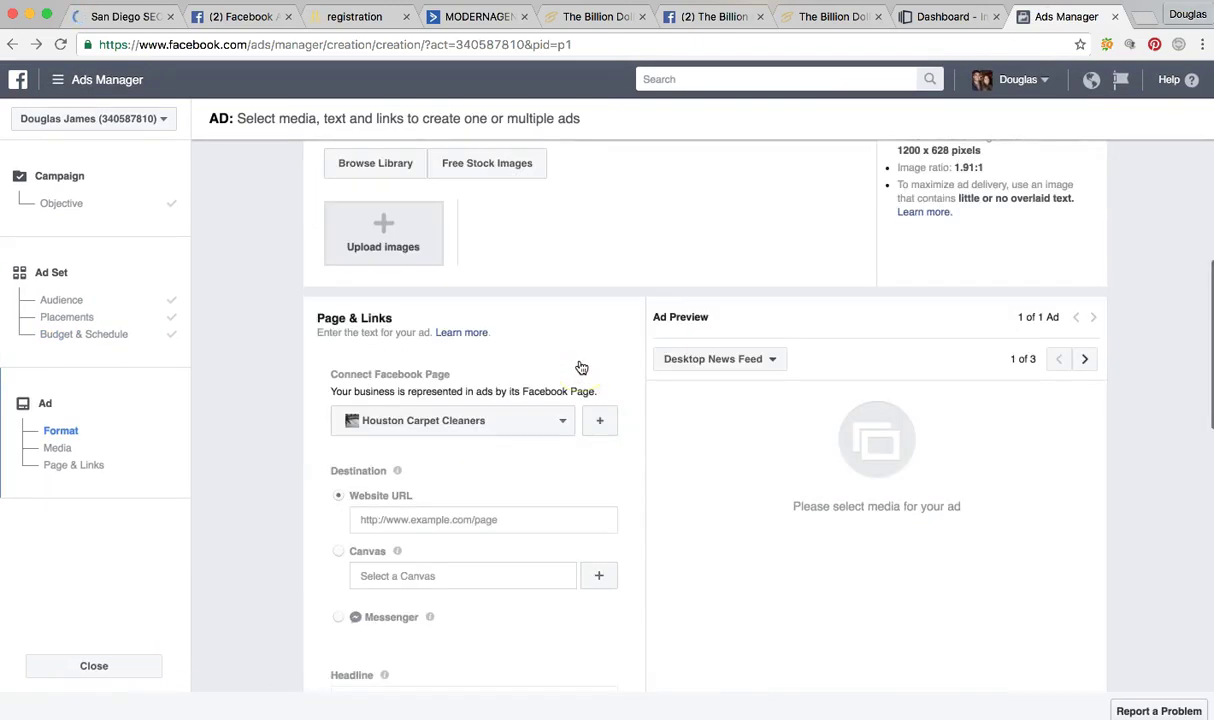
pyautogui.scroll(4, 581, 368)
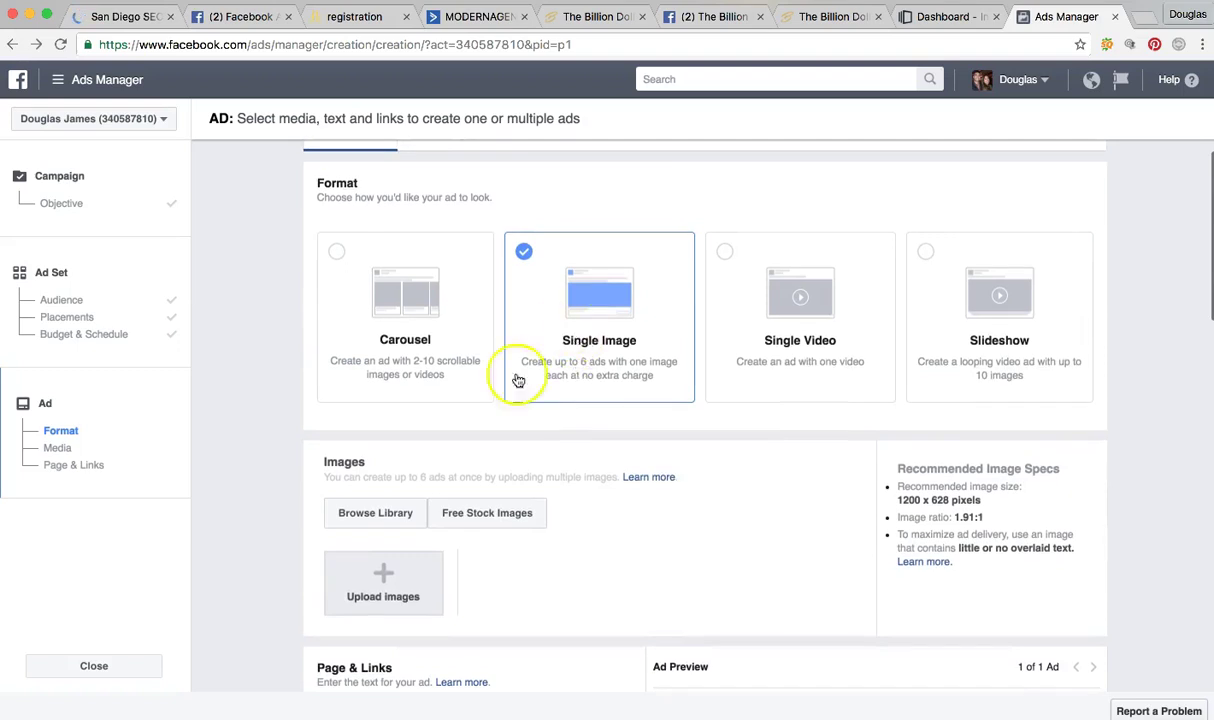
pyautogui.click(477, 522)
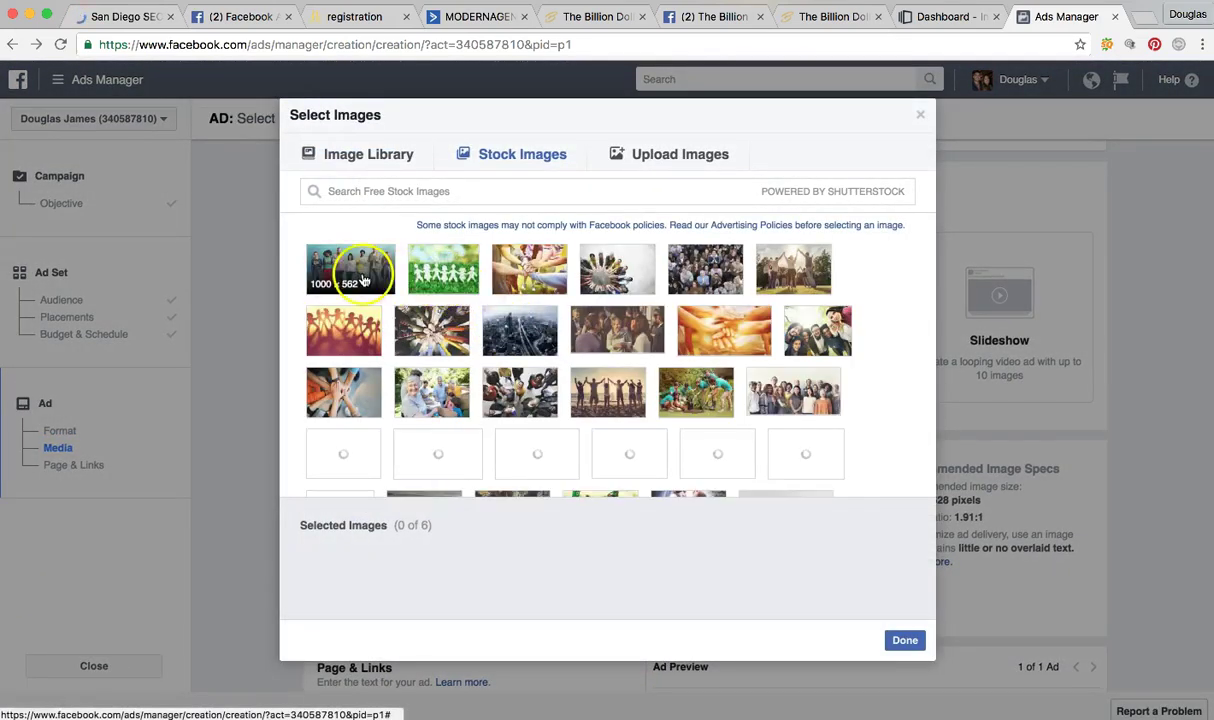
pyautogui.click(905, 641)
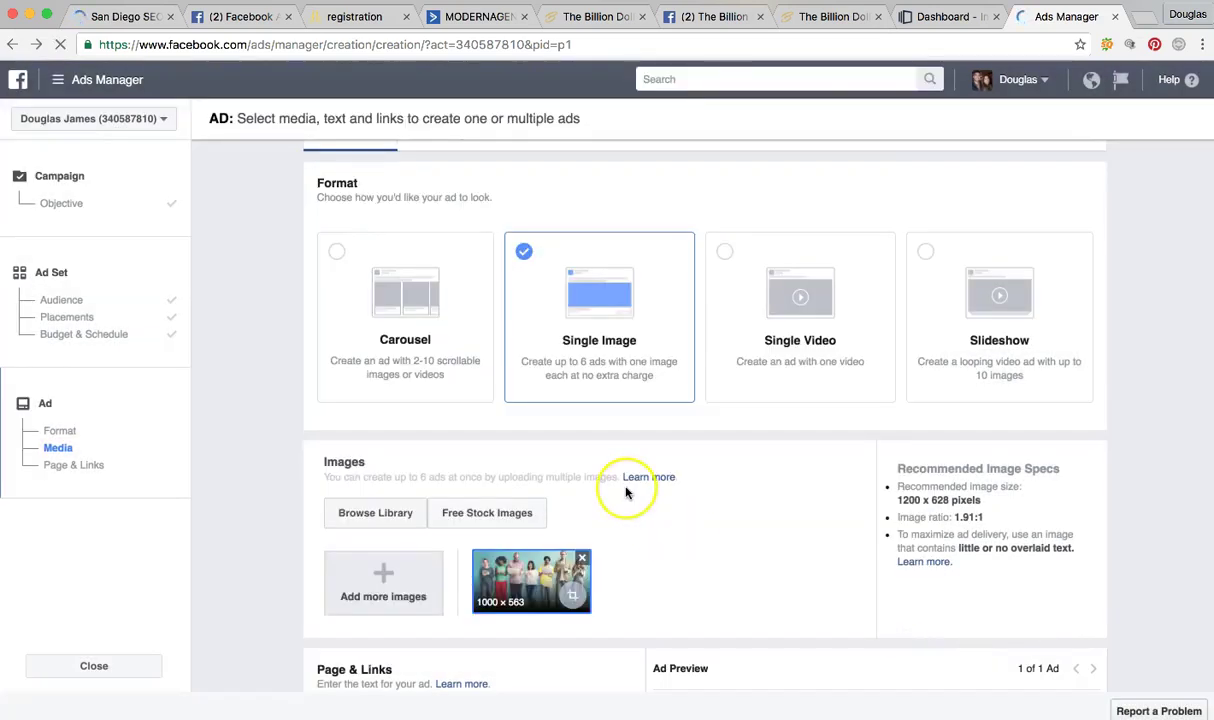
# Set the ad's destination to Messenger with the Message Text option.
pyautogui.scroll(-5, 626, 492)
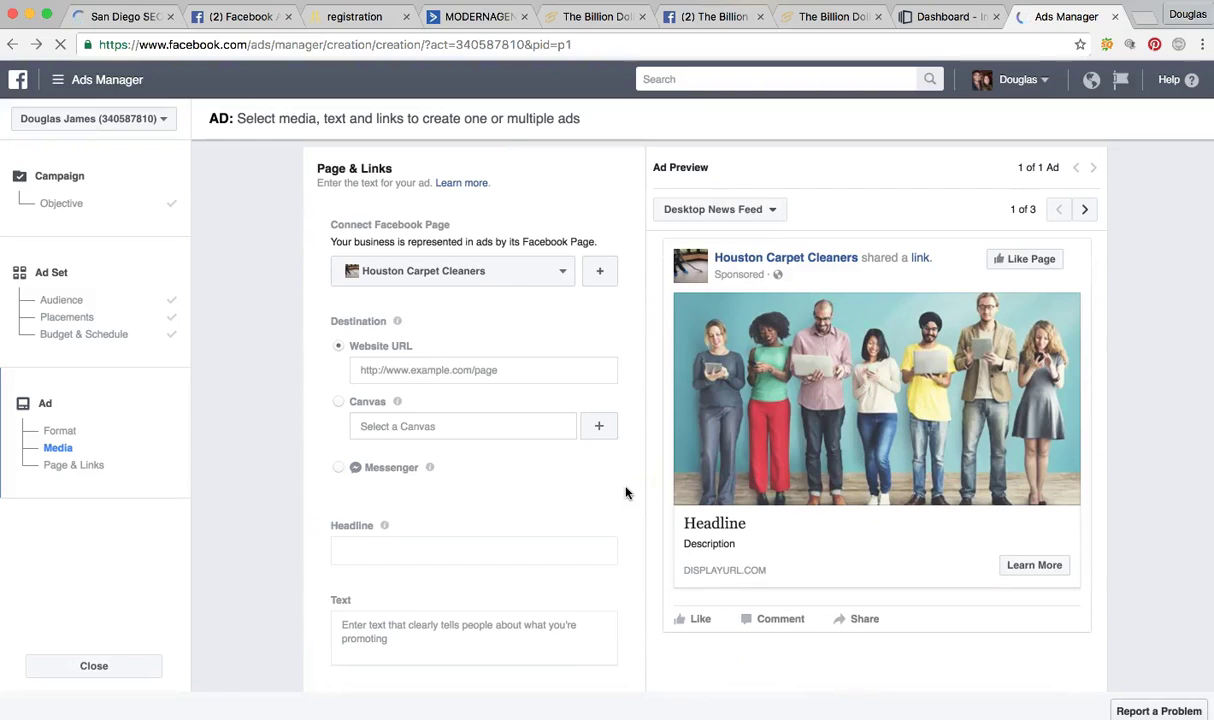
pyautogui.moveTo(416, 423)
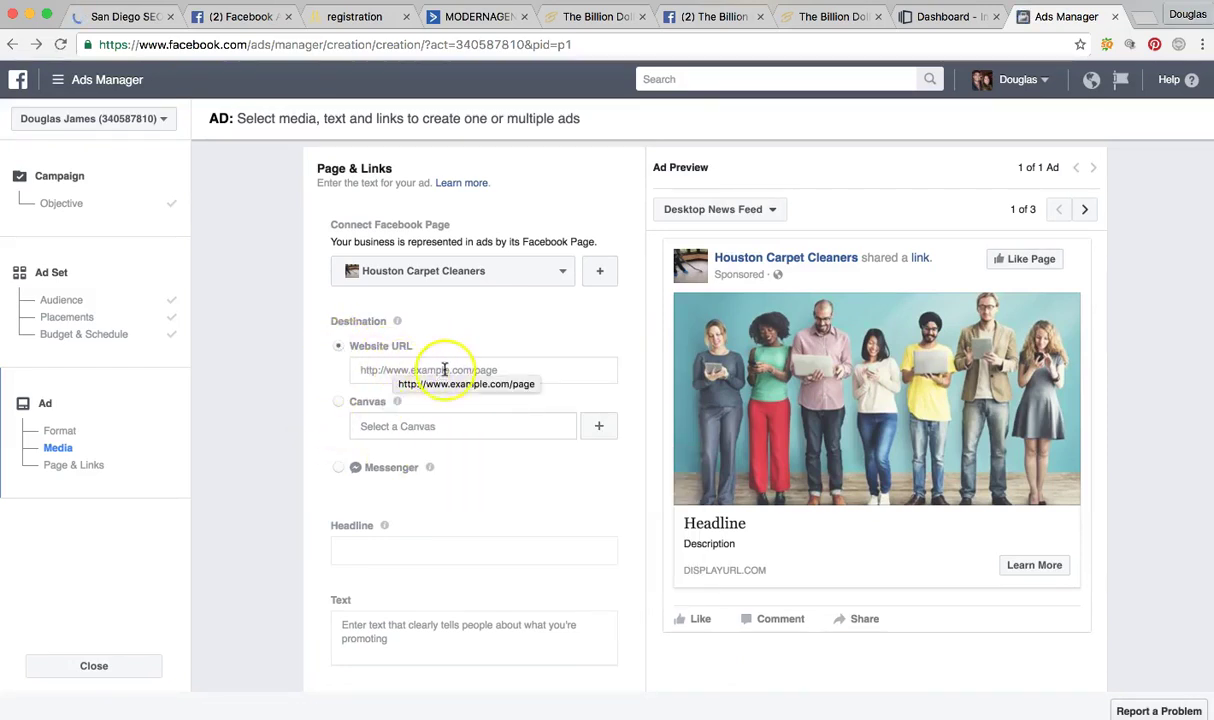
pyautogui.click(445, 370)
pyautogui.click(306, 371)
pyautogui.click(338, 467)
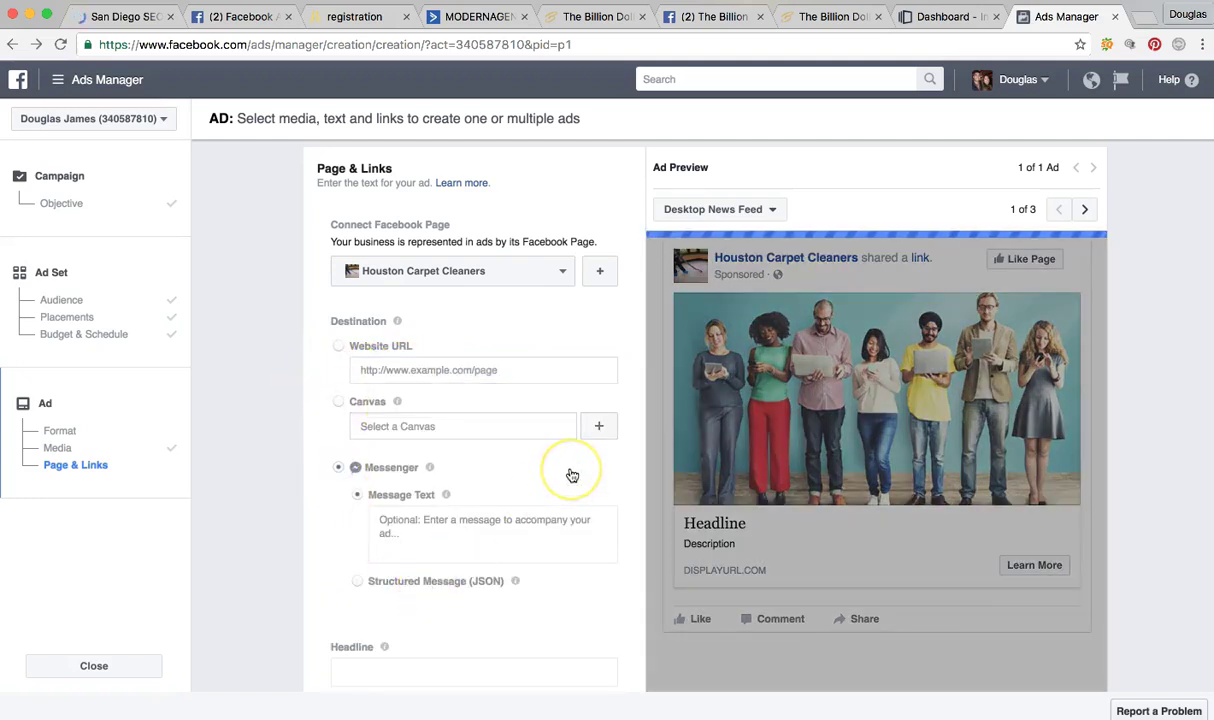
# Set the ad's call to action to Send Message.
pyautogui.scroll(-3, 572, 475)
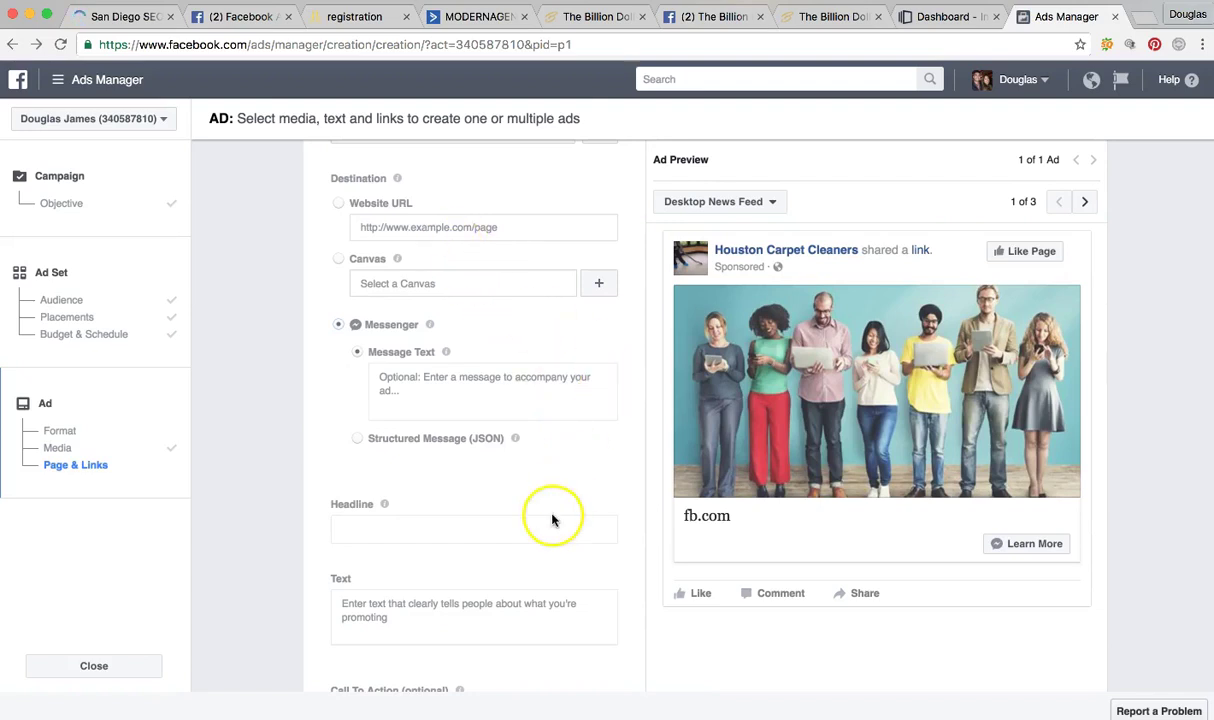
pyautogui.scroll(-3, 553, 520)
pyautogui.click(368, 579)
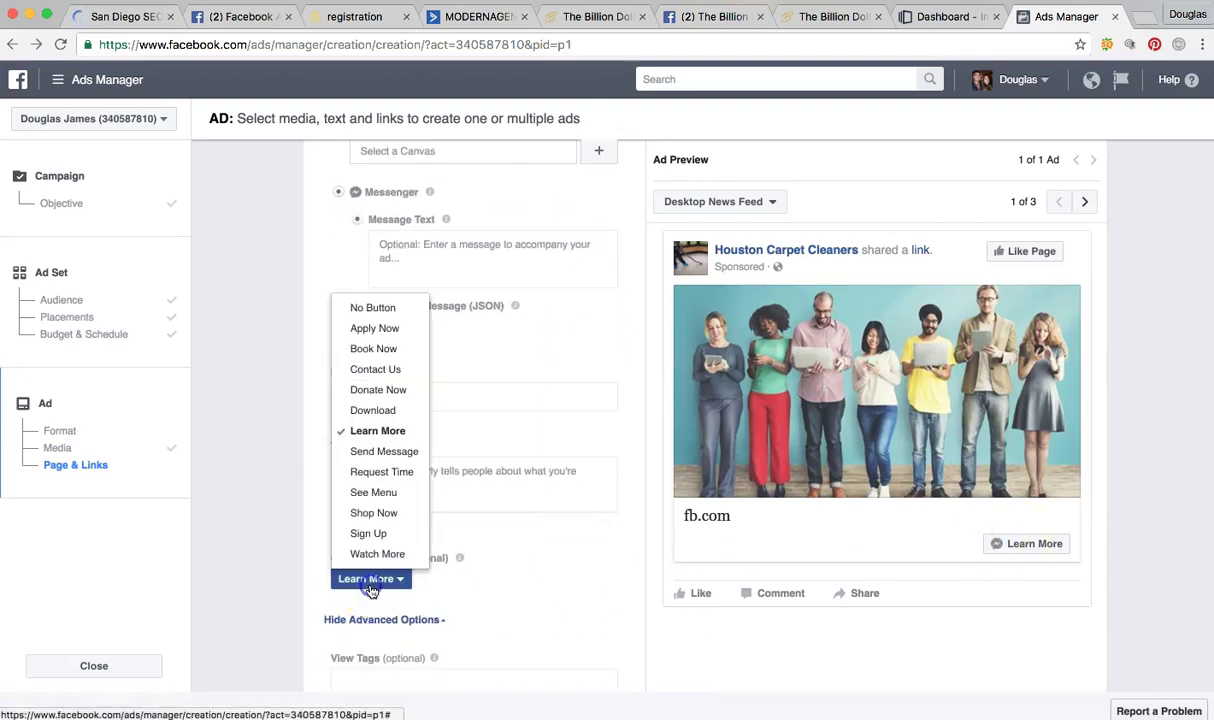
pyautogui.click(386, 452)
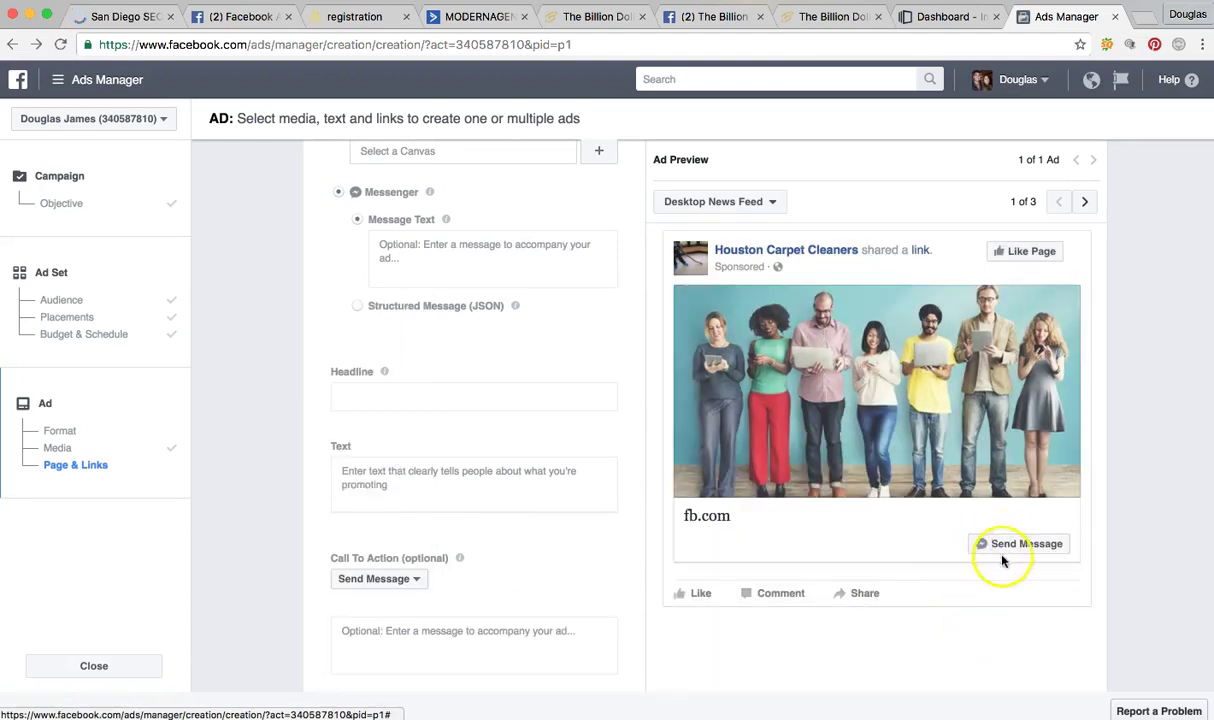
# Enter the ad headline "Send Me A Message On Facebook Here...", with "On" capitalized.
pyautogui.click(374, 394)
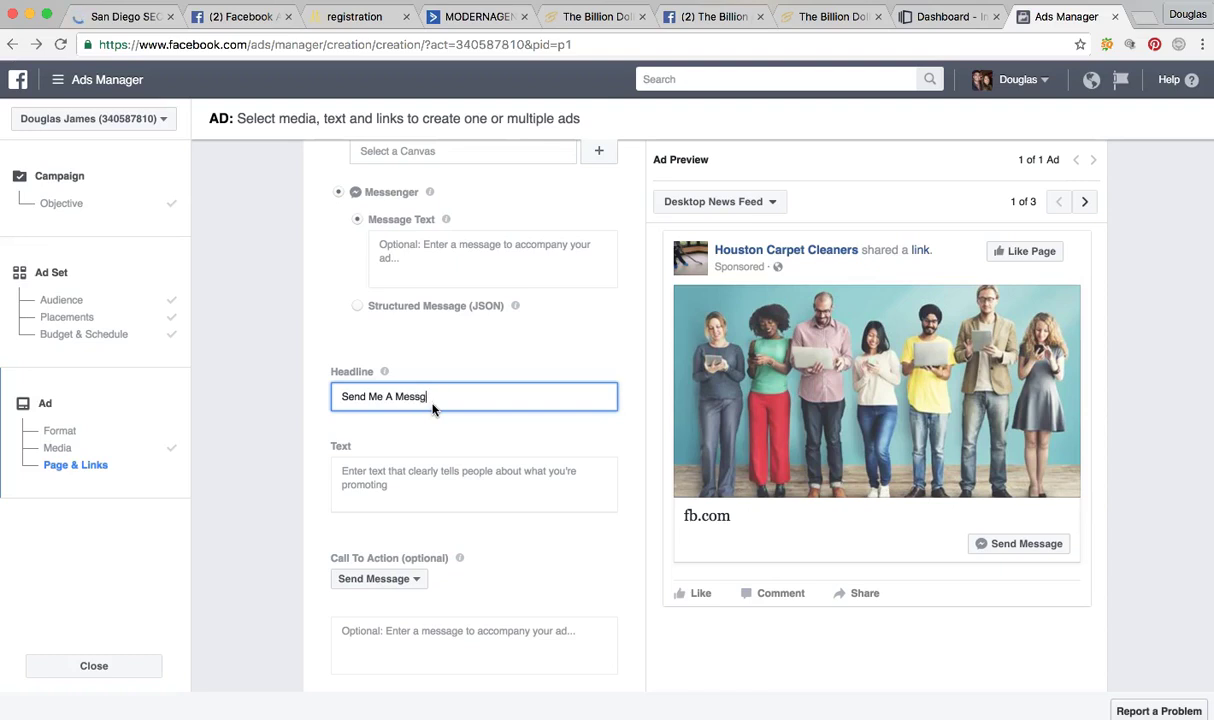
pyautogui.write('on ')
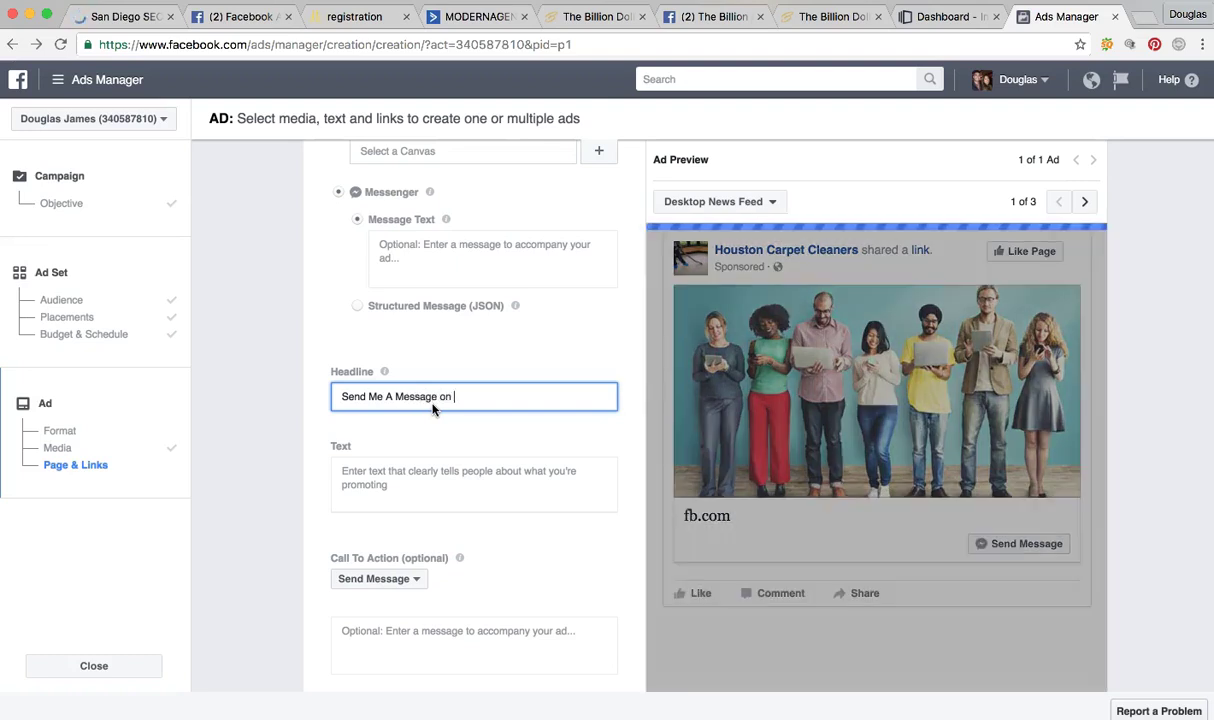
pyautogui.write('Facebook Here...')
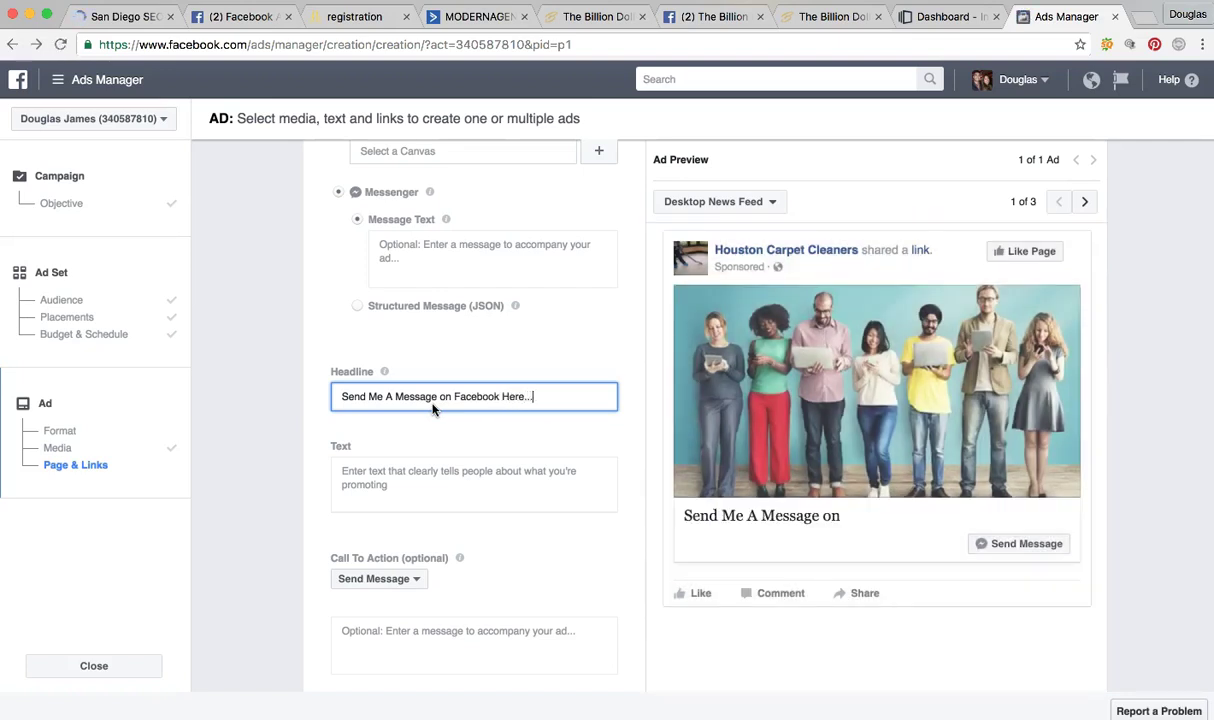
pyautogui.click(444, 397)
pyautogui.write('On')
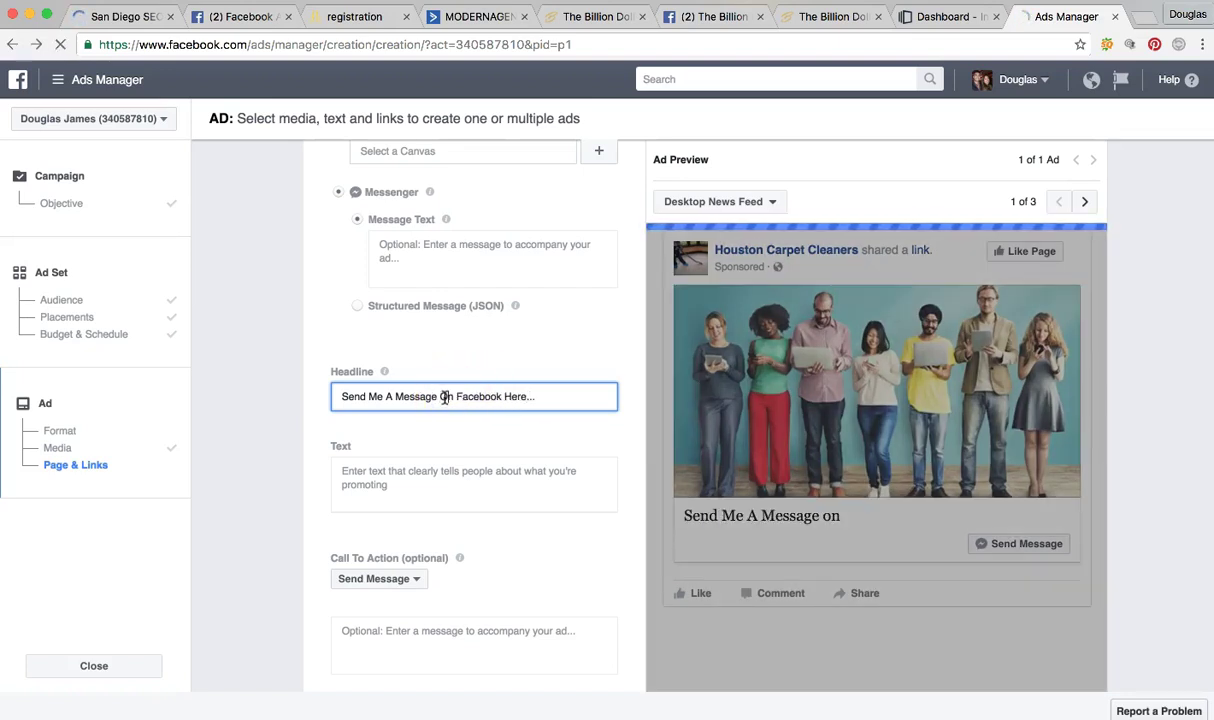
pyautogui.click(461, 420)
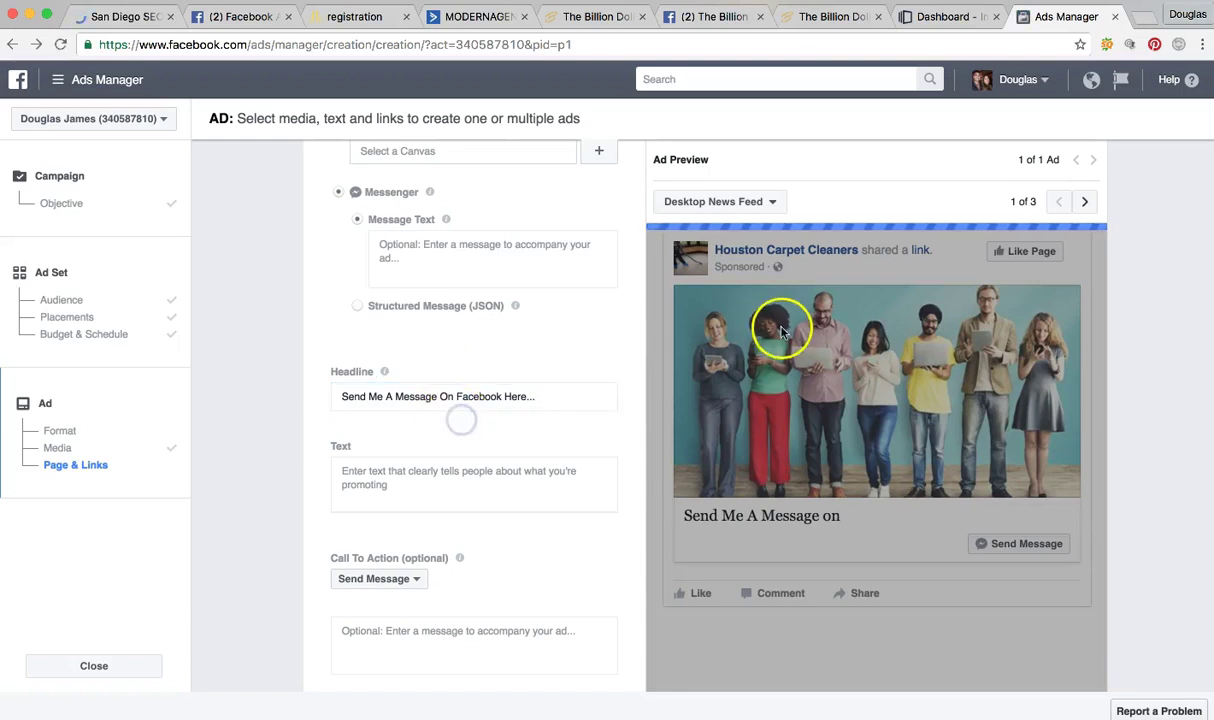
# Review the ad's format, selected image, Messenger destination and Desktop News Feed preview.
pyautogui.click(829, 428)
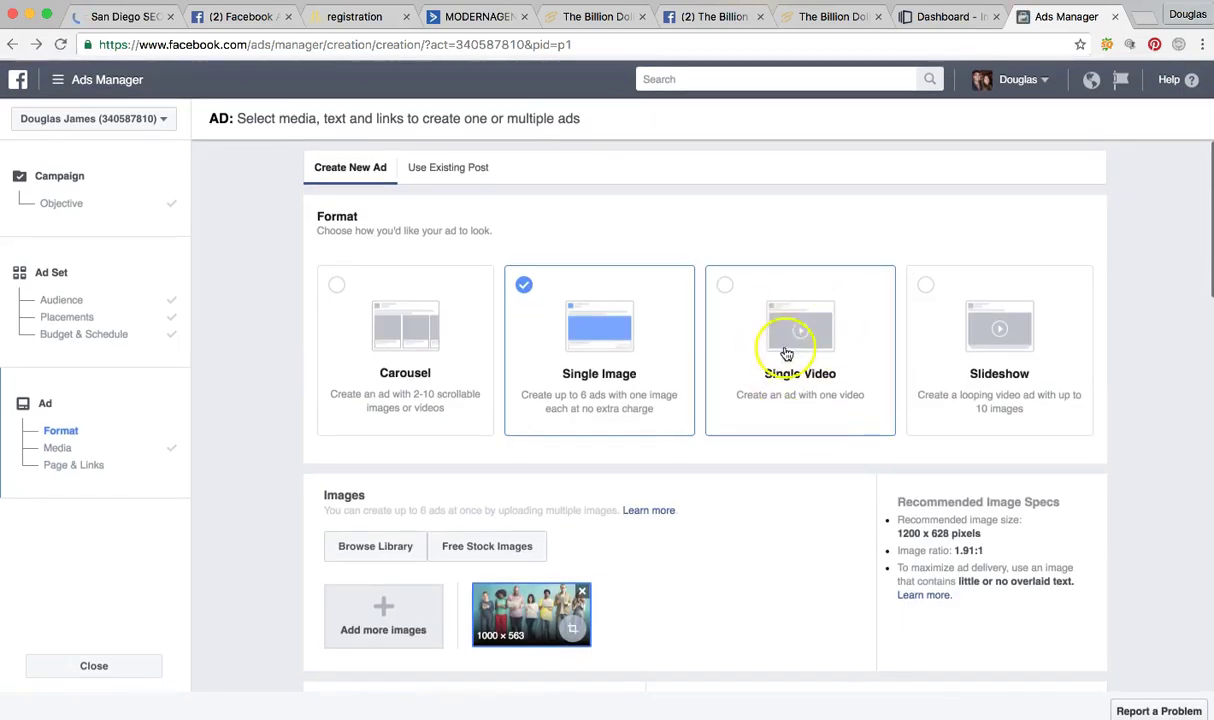
pyautogui.scroll(-3, 687, 524)
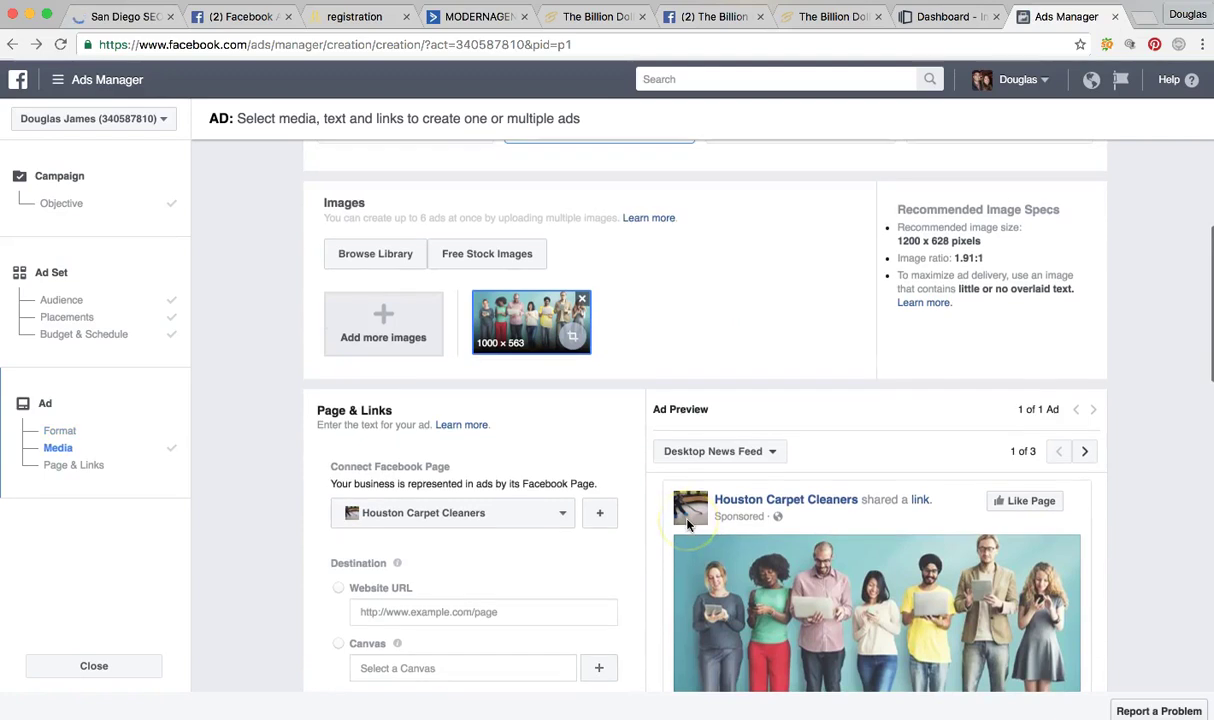
pyautogui.scroll(-2, 687, 524)
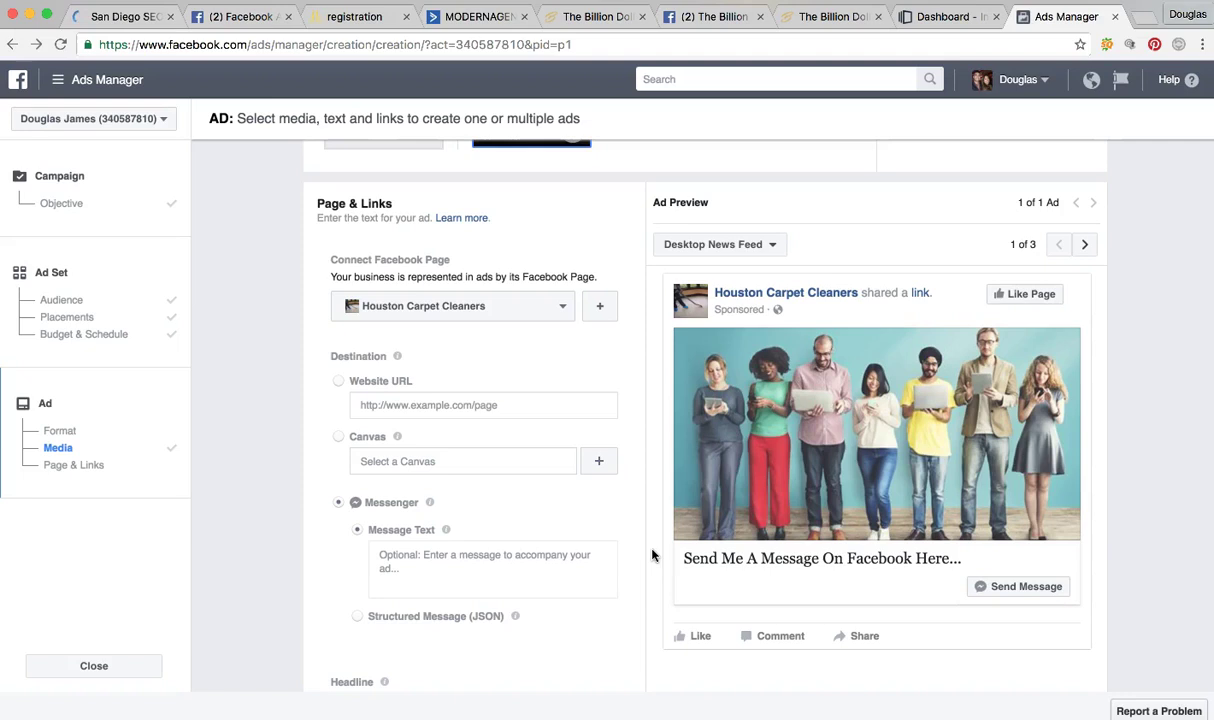
pyautogui.scroll(-1, 651, 555)
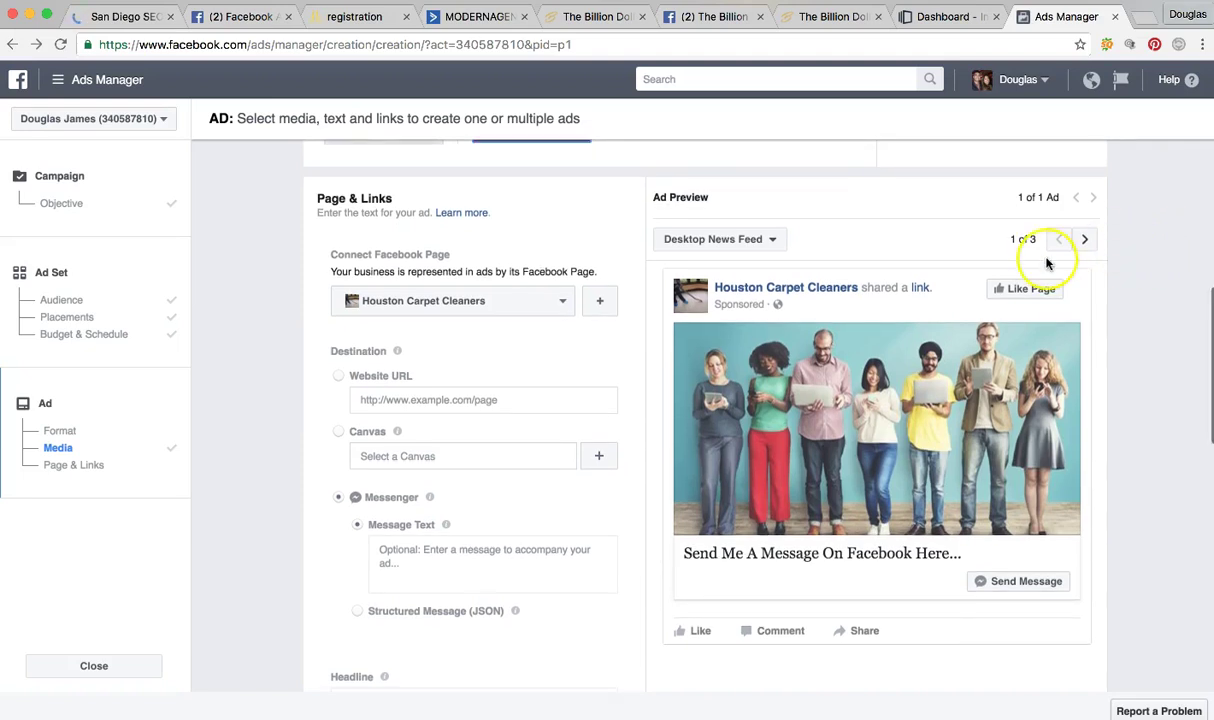
# Go through the open Billion Dollar Body website and Facebook pages, and look over the homepage banner.
pyautogui.click(601, 17)
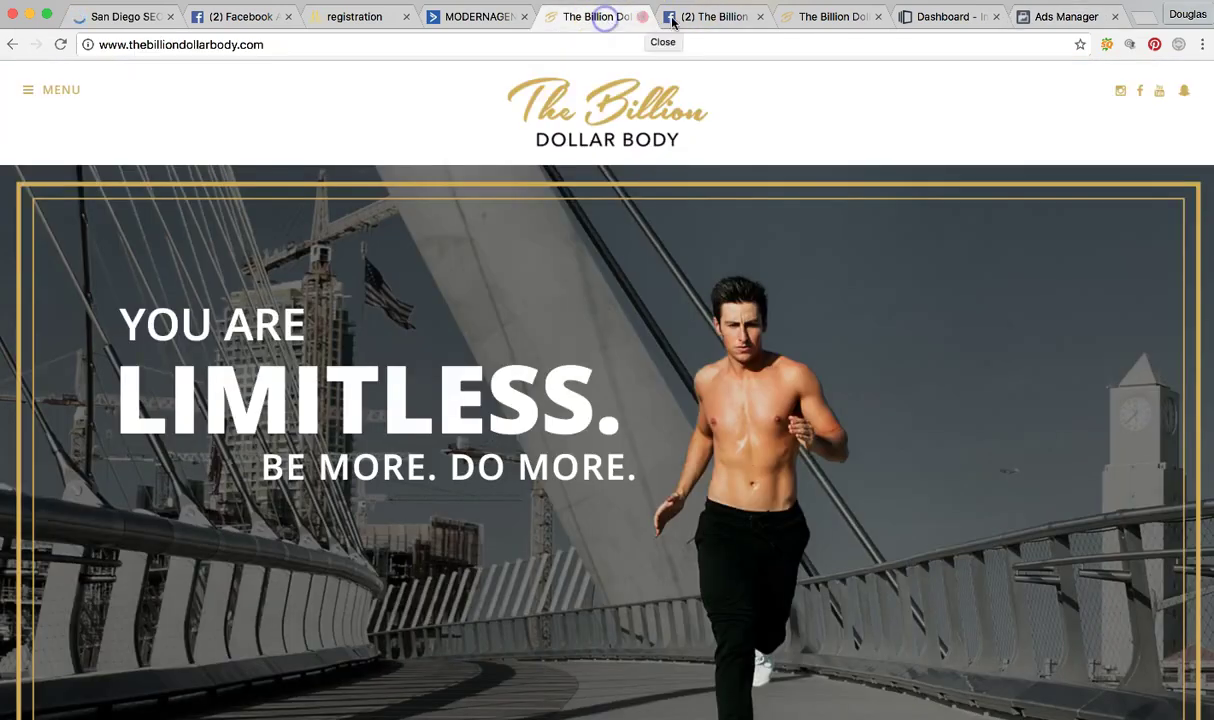
pyautogui.click(750, 17)
pyautogui.click(815, 17)
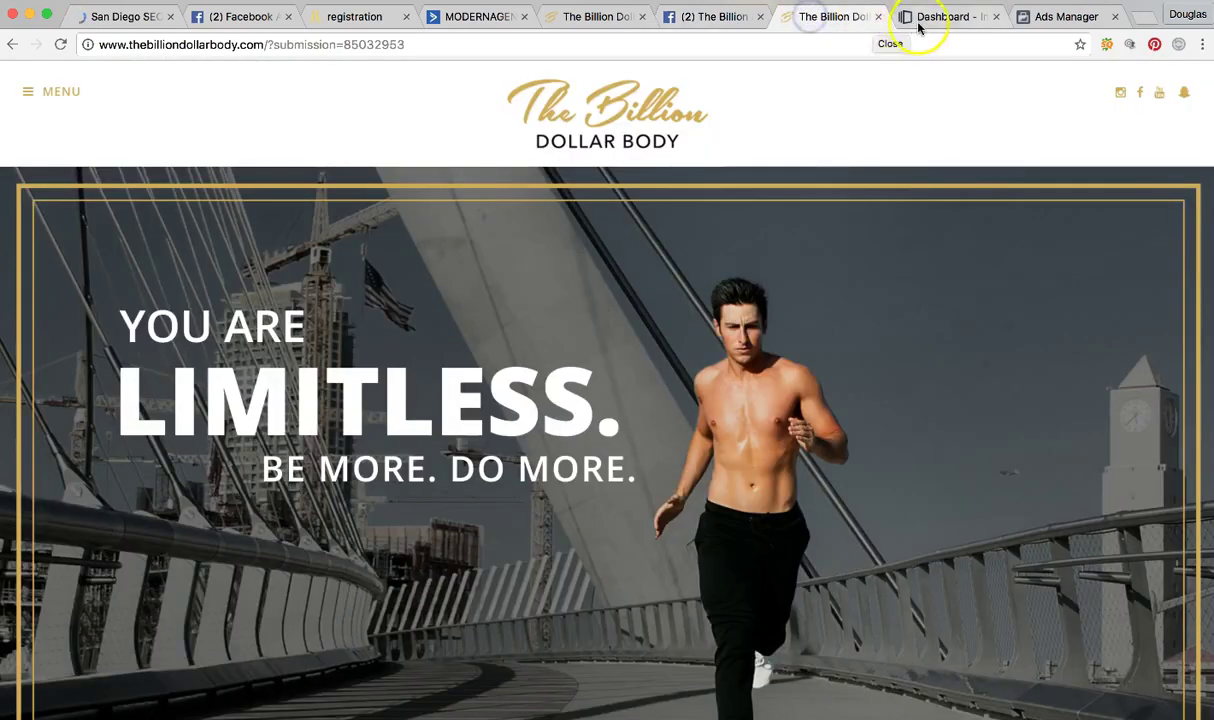
pyautogui.scroll(-4, 795, 162)
pyautogui.scroll(2, 830, 120)
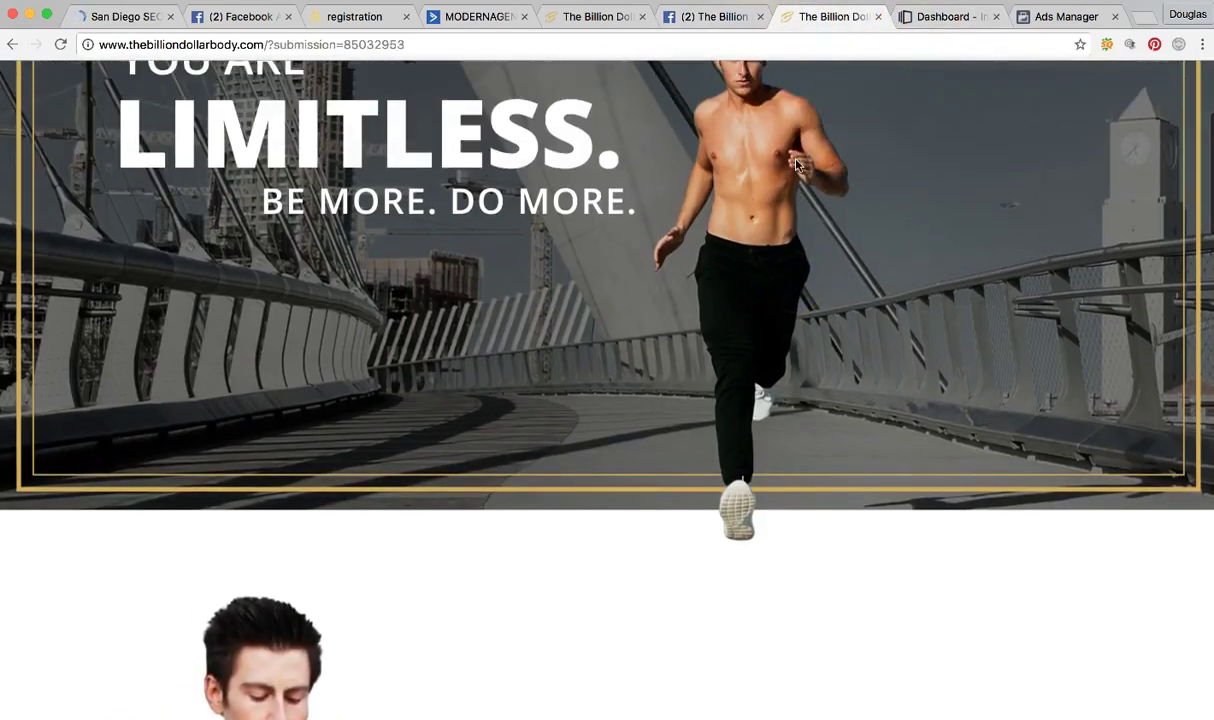
pyautogui.click(601, 16)
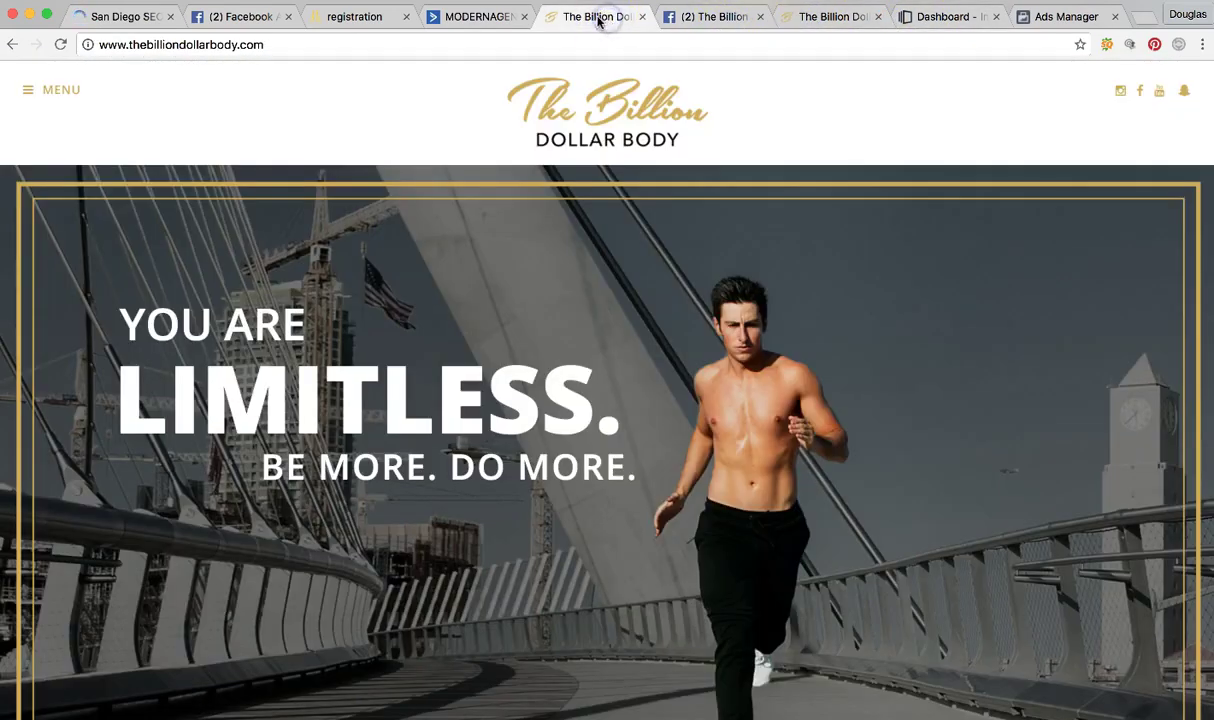
# Open the published Billion Dollar Body Page from its Instapage subaccount and look over the landing page.
pyautogui.click(930, 15)
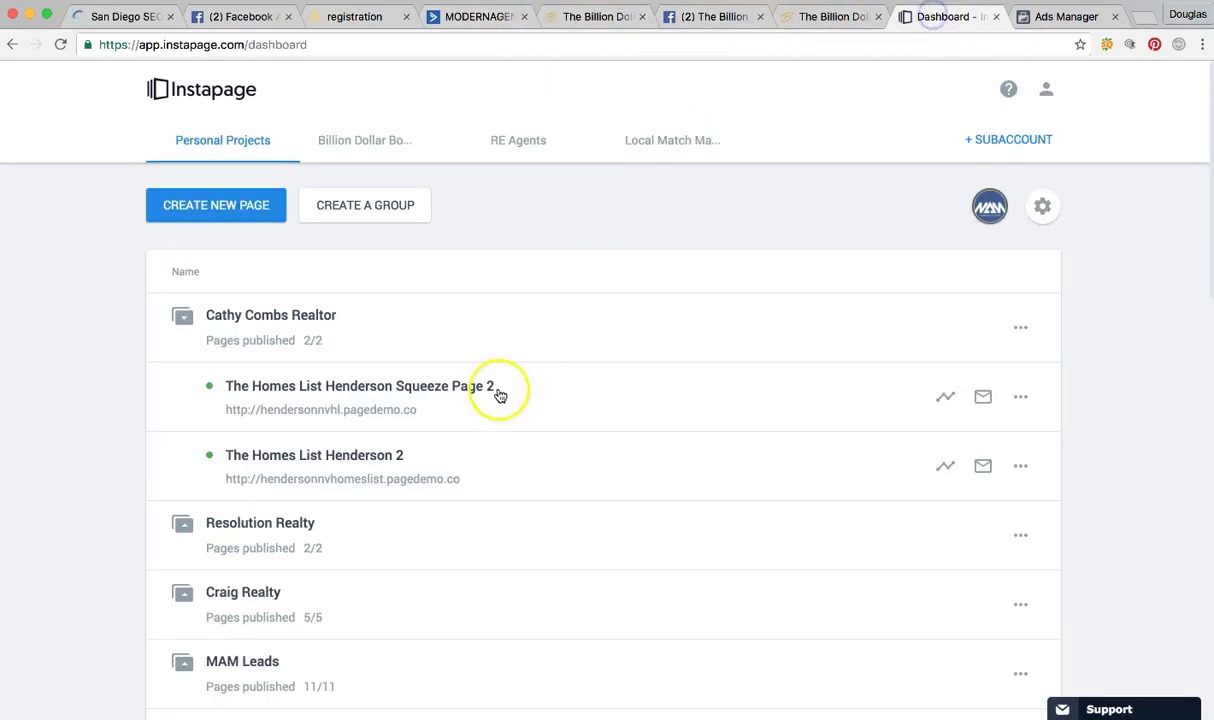
pyautogui.click(366, 141)
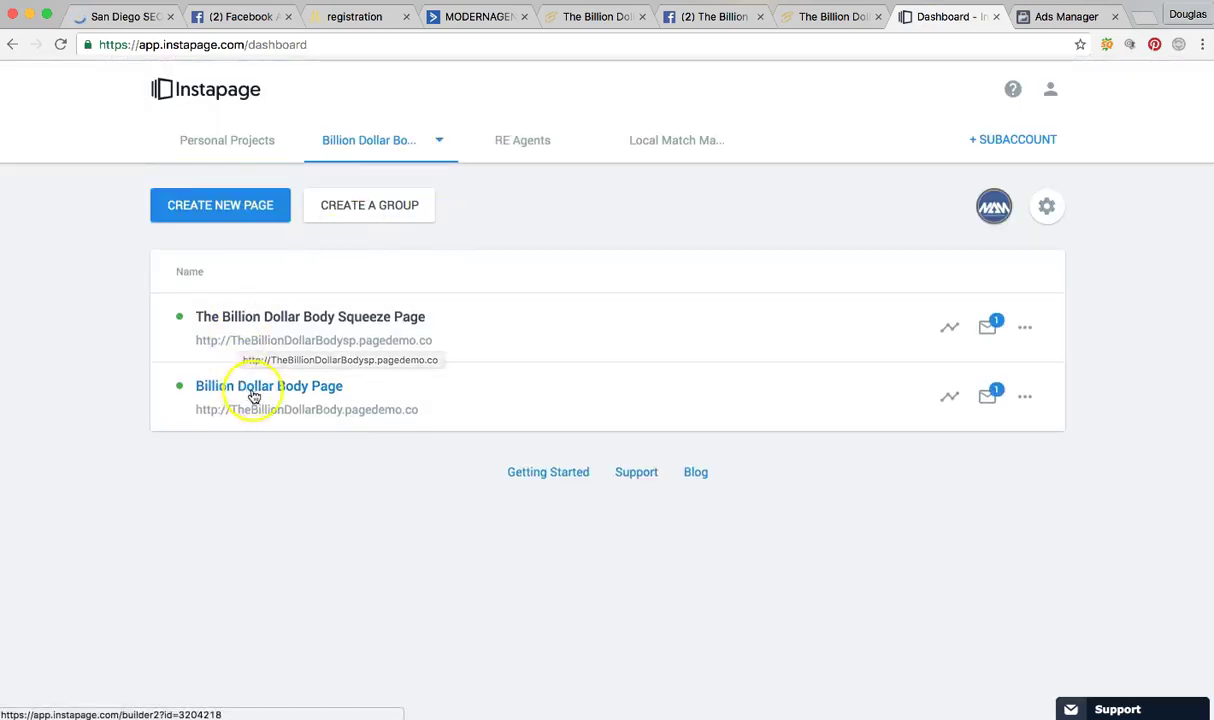
pyautogui.click(311, 411)
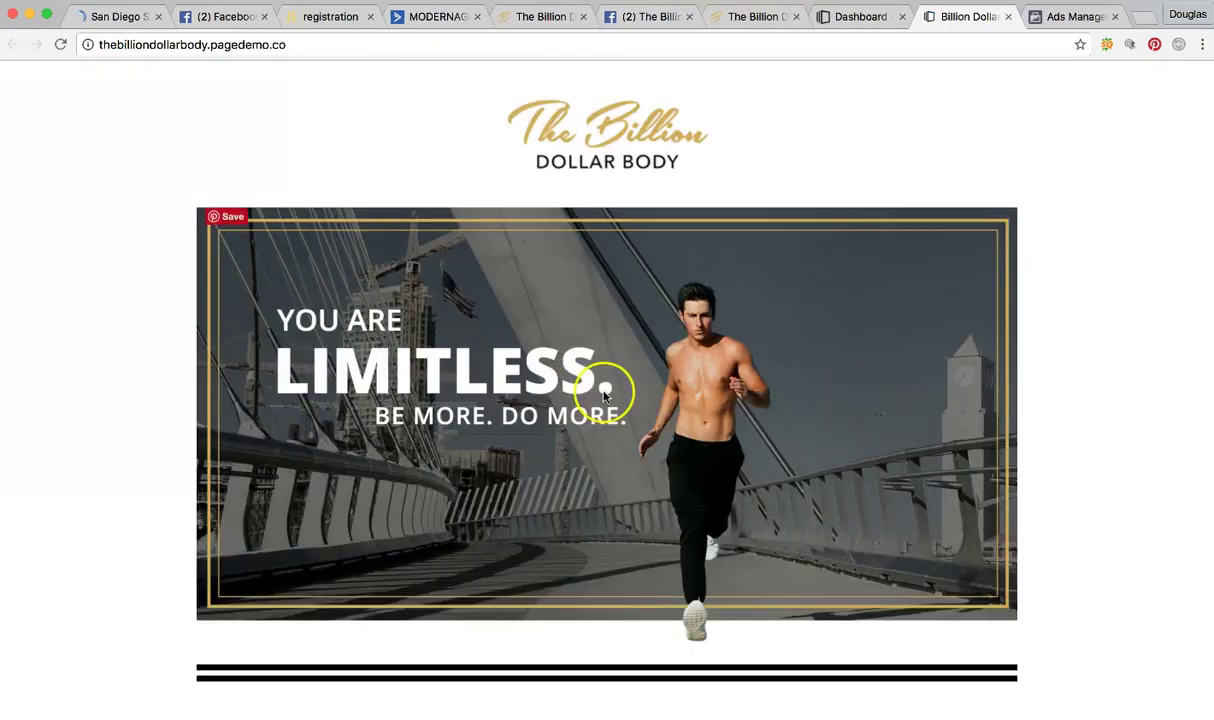
pyautogui.scroll(-5, 604, 397)
pyautogui.scroll(5, 602, 398)
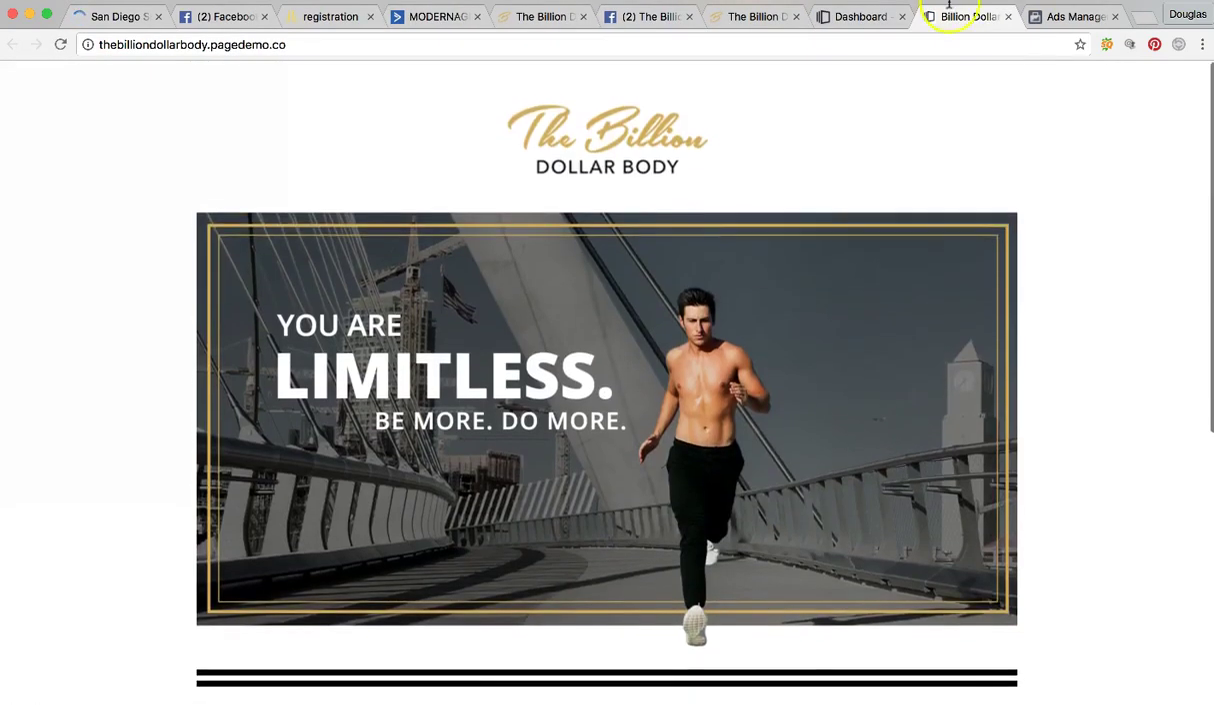
# Open the published Billion Dollar Body Squeeze Page from Instapage and examine its coaching perks, call to action and testimonials.
pyautogui.click(845, 20)
pyautogui.click(384, 340)
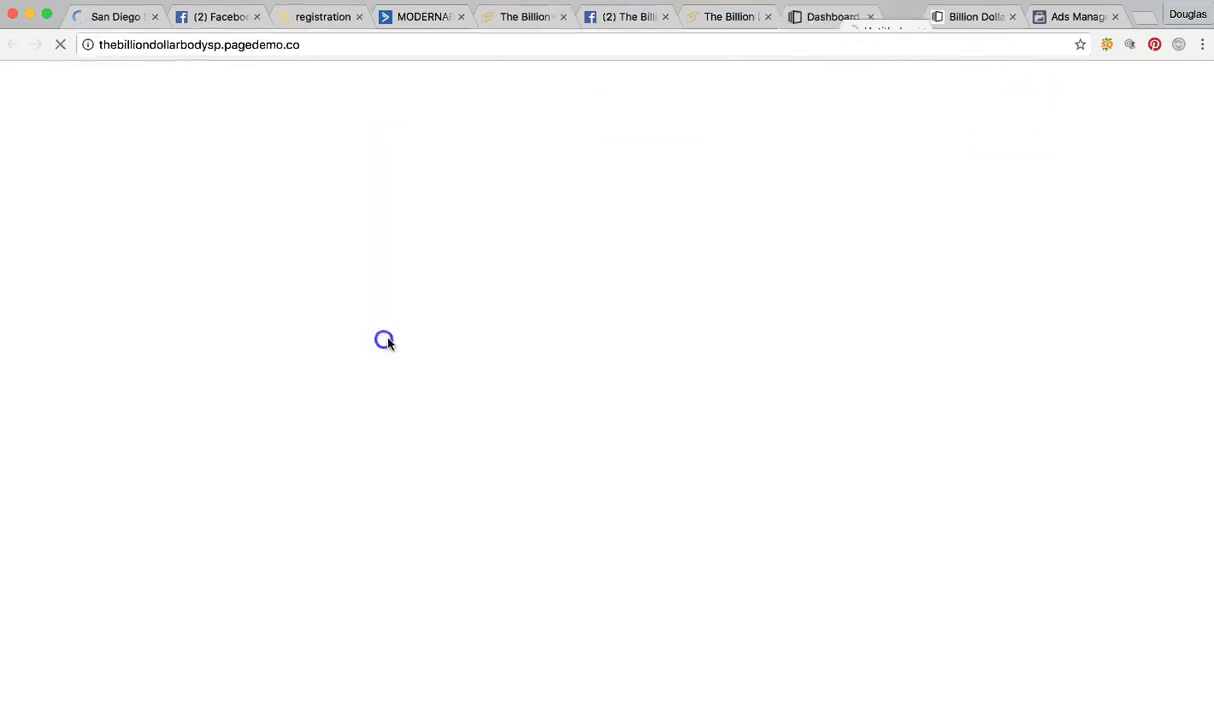
pyautogui.scroll(-5, 757, 305)
pyautogui.scroll(-6, 757, 305)
pyautogui.scroll(8, 757, 305)
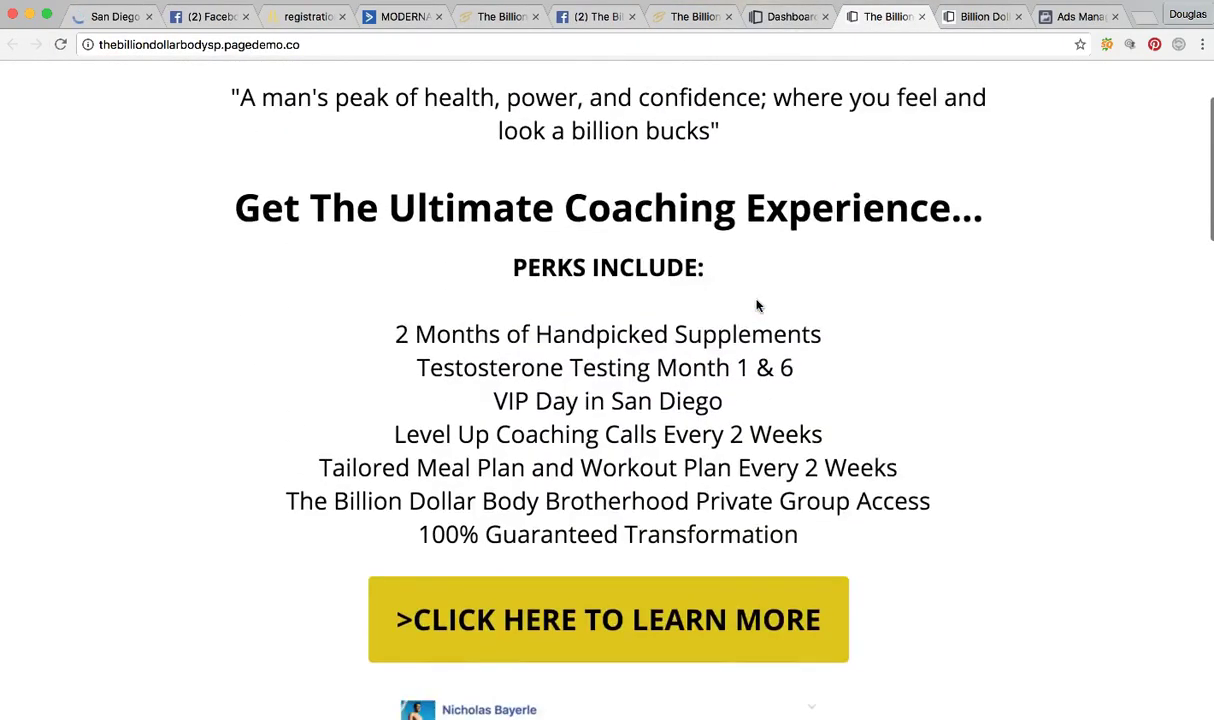
pyautogui.scroll(2, 757, 305)
pyautogui.scroll(-3, 757, 305)
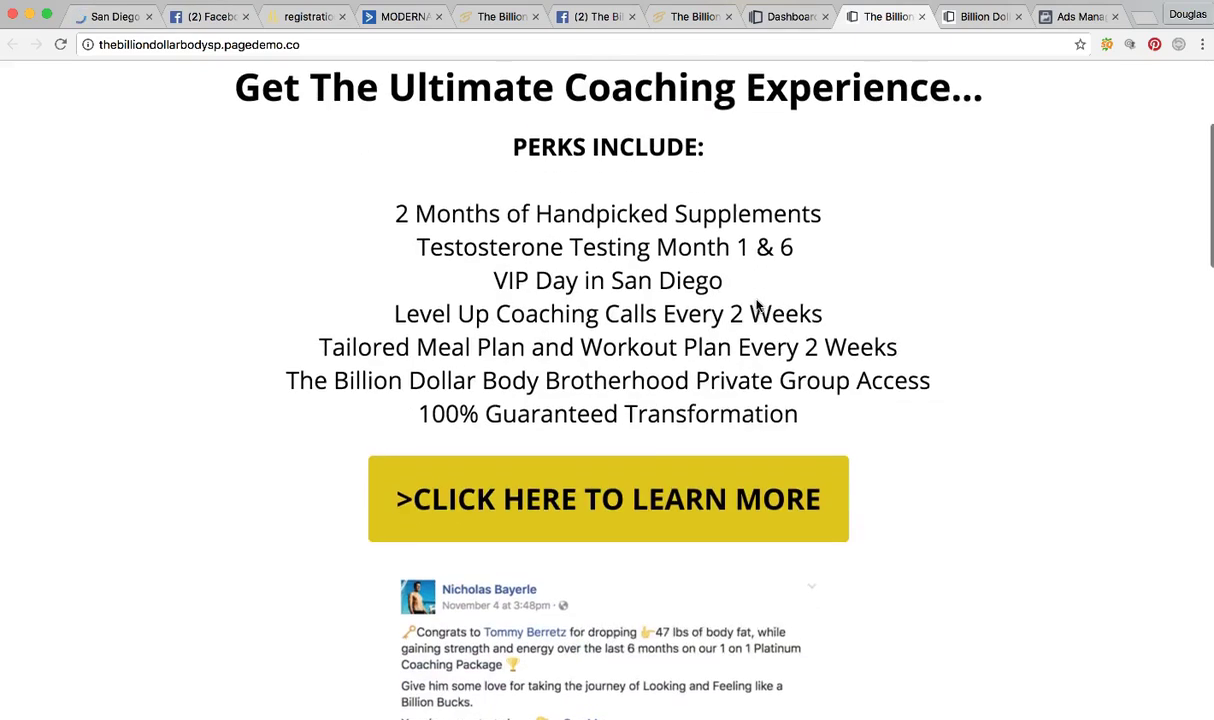
# Look through the squeeze page's before-and-after client testimonials, return to its headline, and revisit the Billion Dollar Body website.
pyautogui.scroll(-3, 757, 305)
pyautogui.click(779, 402)
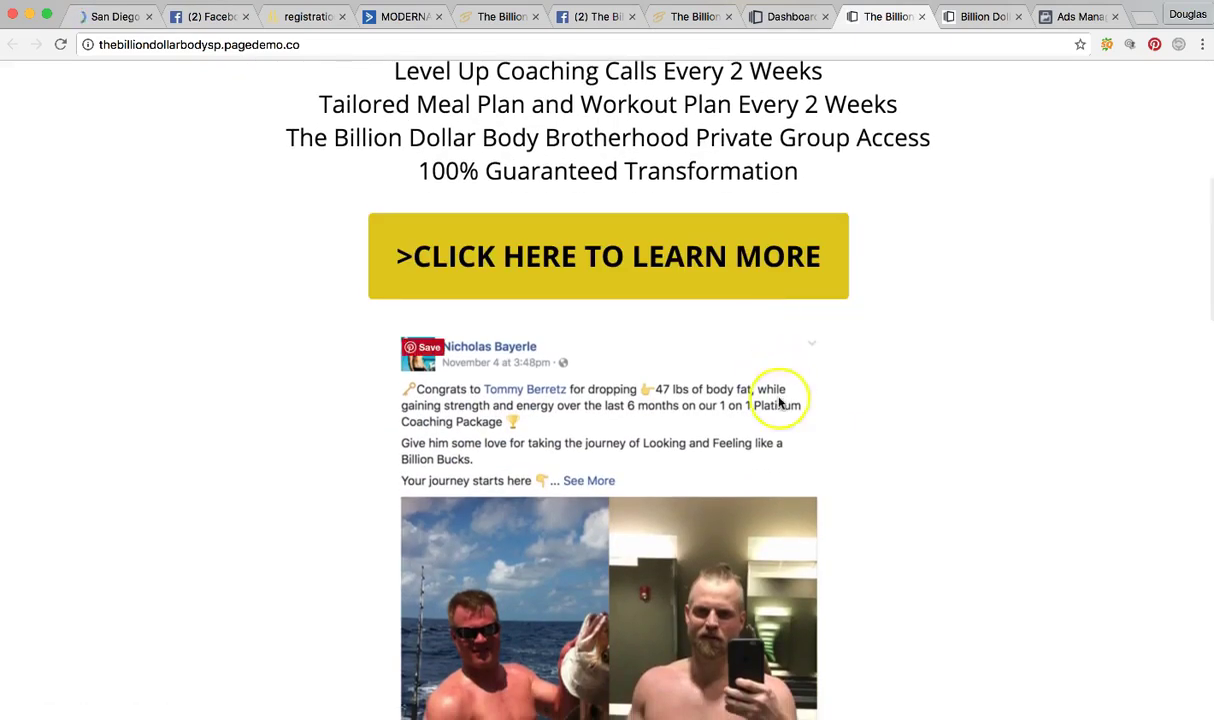
pyautogui.scroll(-6, 779, 402)
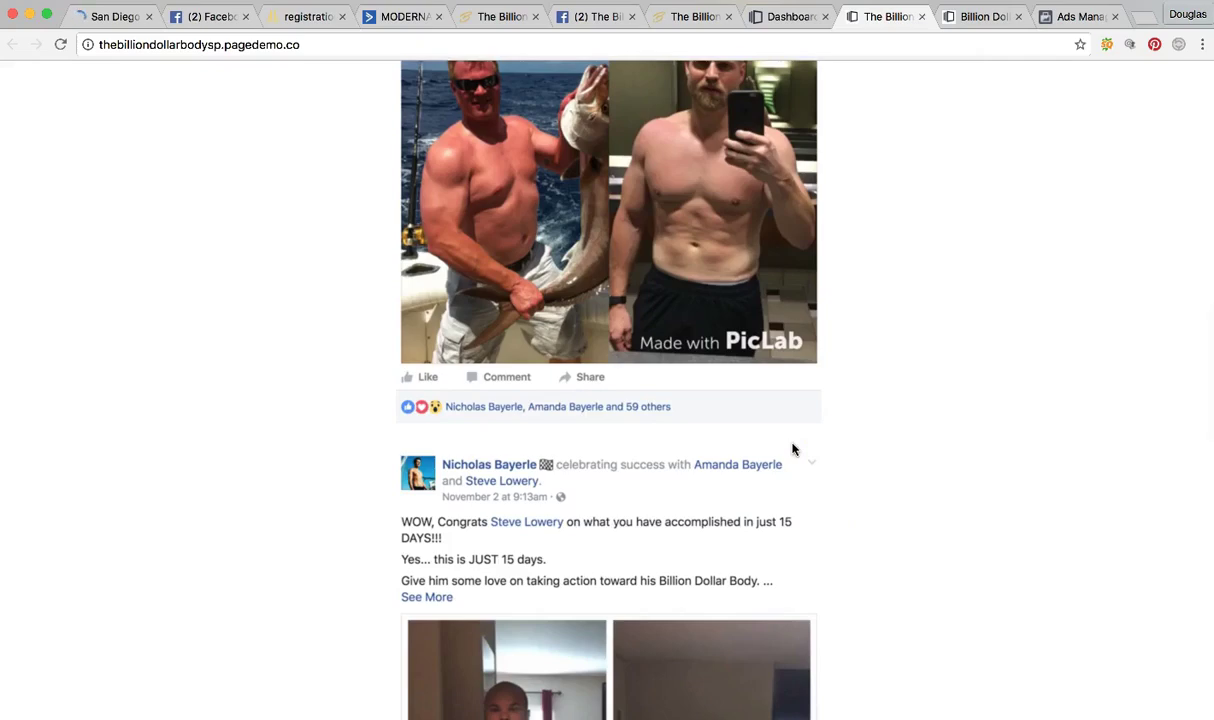
pyautogui.scroll(-15, 792, 449)
pyautogui.scroll(20, 792, 449)
pyautogui.click(901, 378)
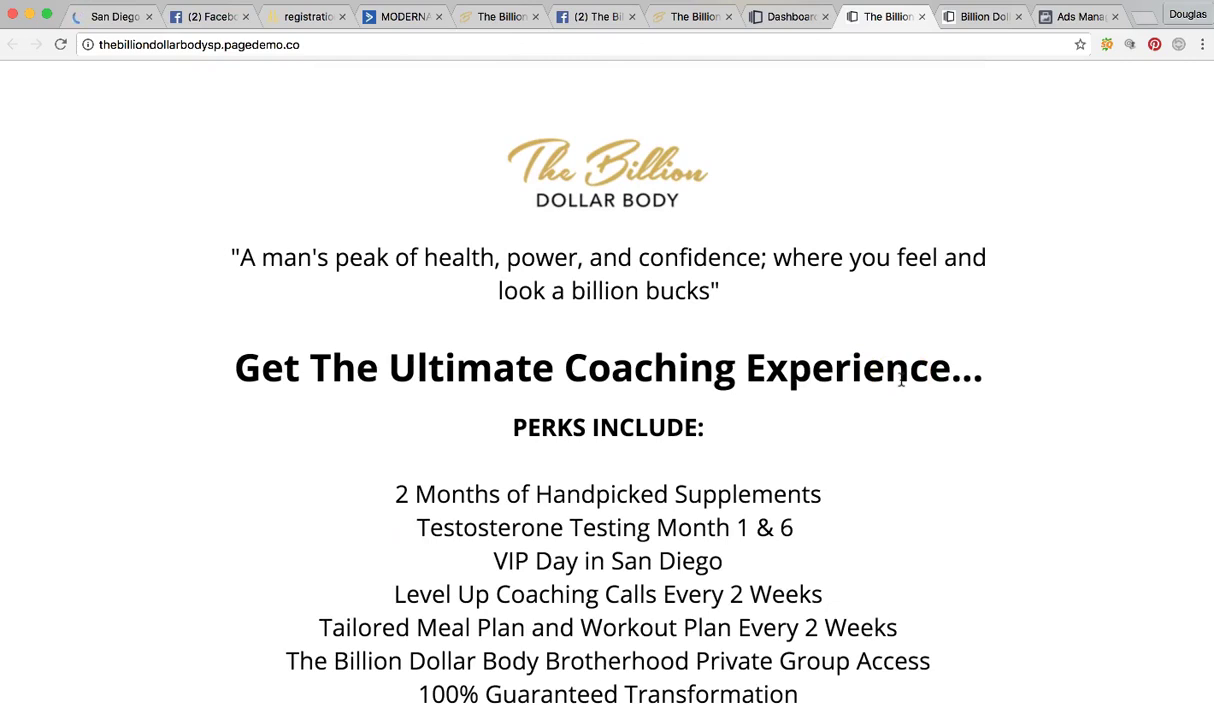
pyautogui.click(496, 18)
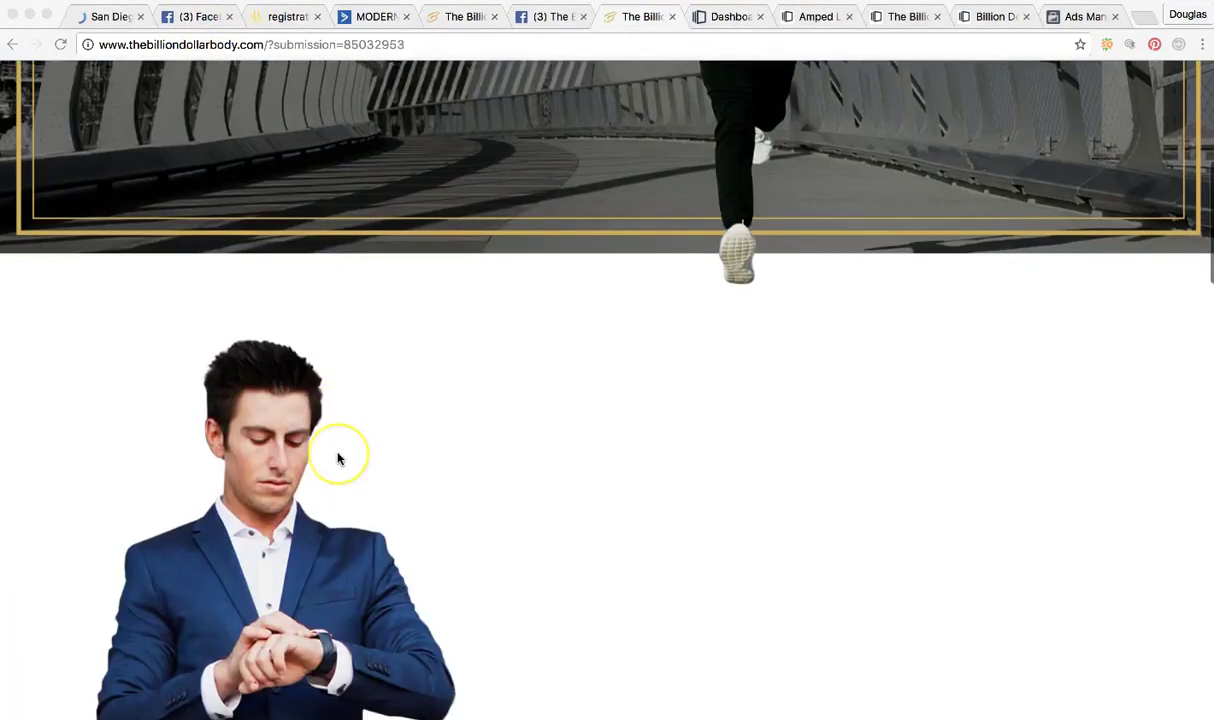
pyautogui.scroll(5, 336, 455)
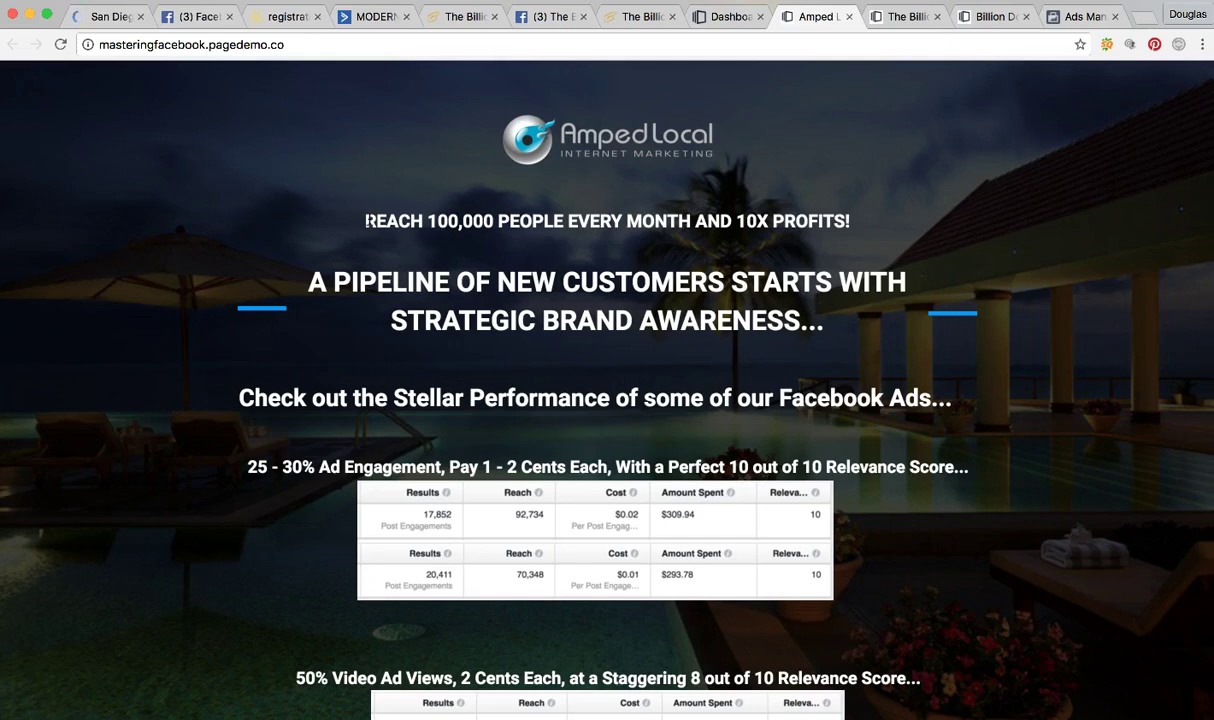
# Examine the Amped Local page's Facebook ad results for engagement, video views, lead conversions, link clicks and the 30-day conversion rate.
pyautogui.scroll(-2, 515, 200)
pyautogui.scroll(1, 515, 199)
pyautogui.scroll(-3, 515, 199)
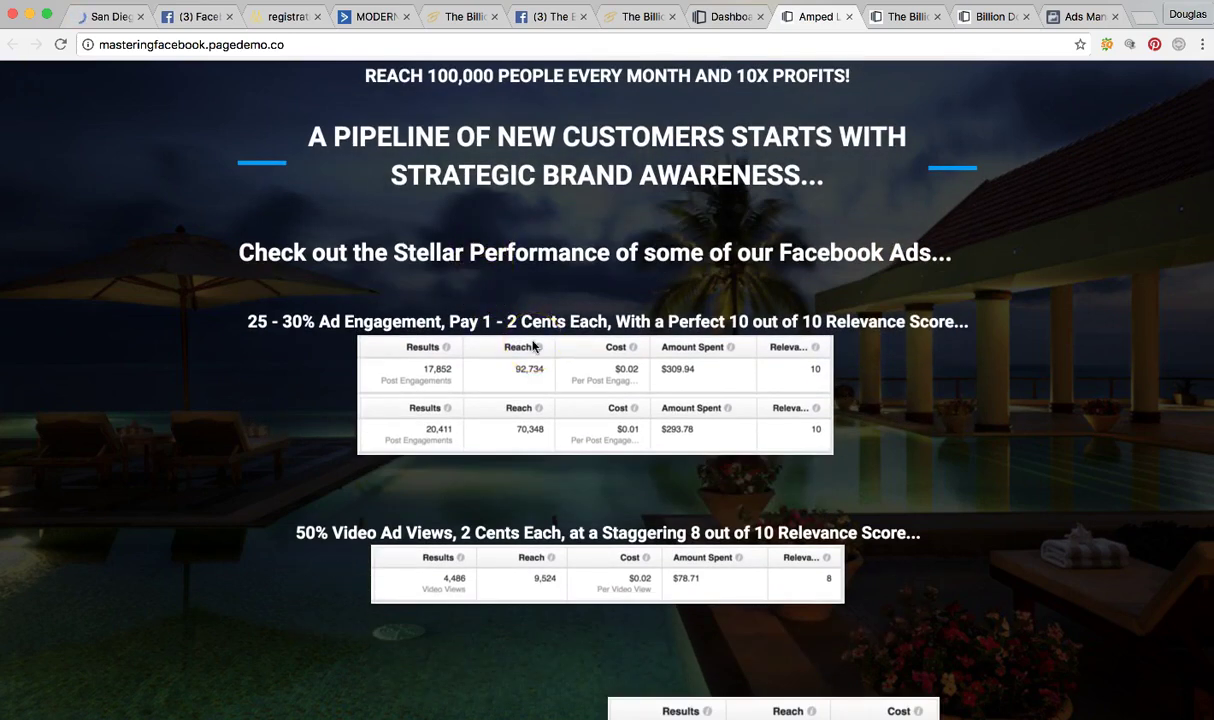
pyautogui.click(678, 390)
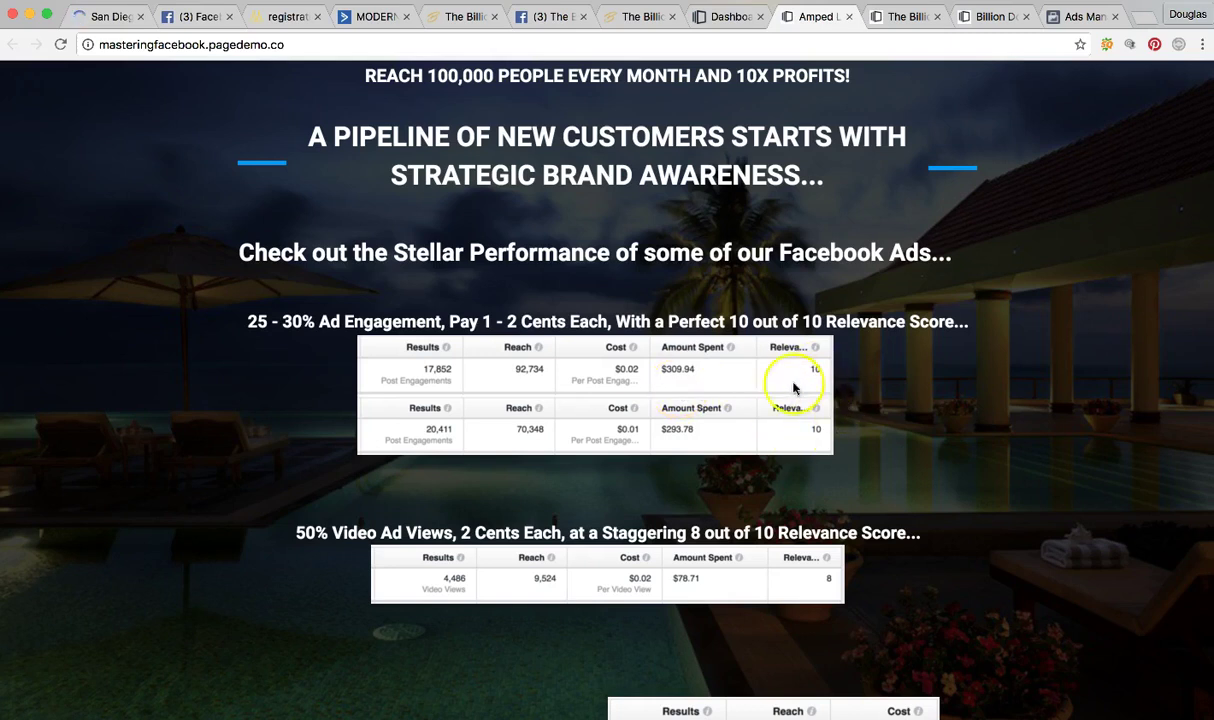
pyautogui.scroll(-5, 630, 390)
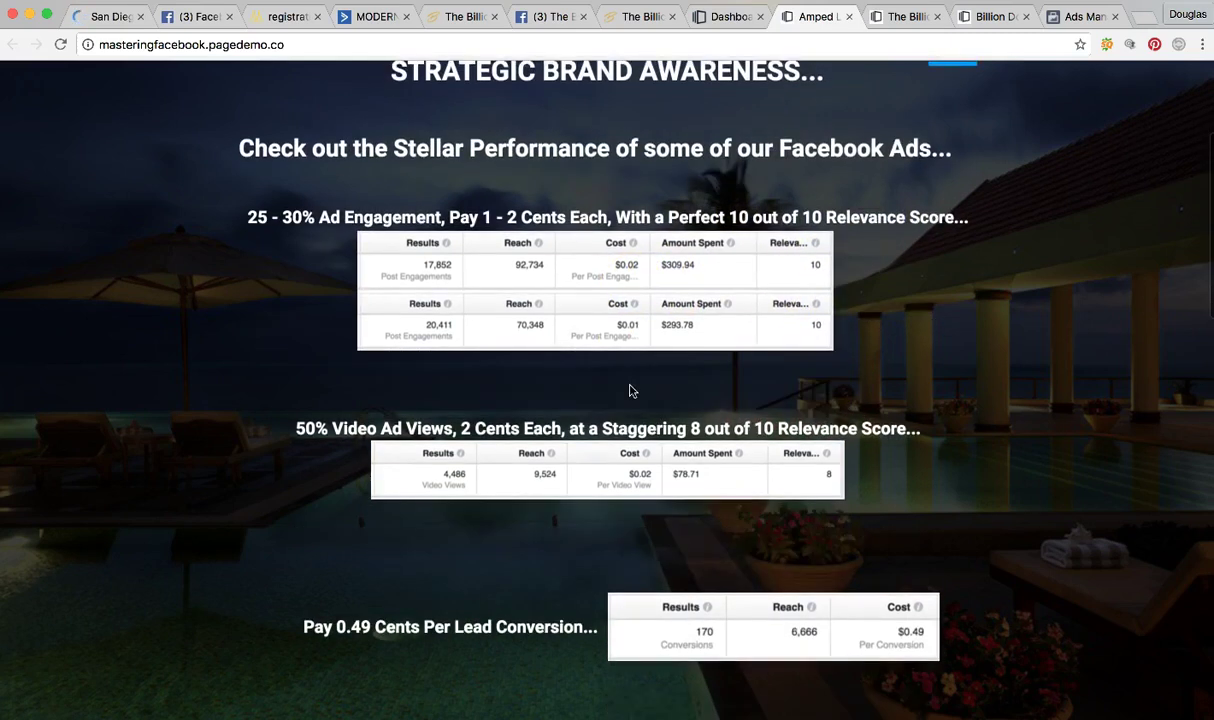
pyautogui.scroll(-3, 630, 390)
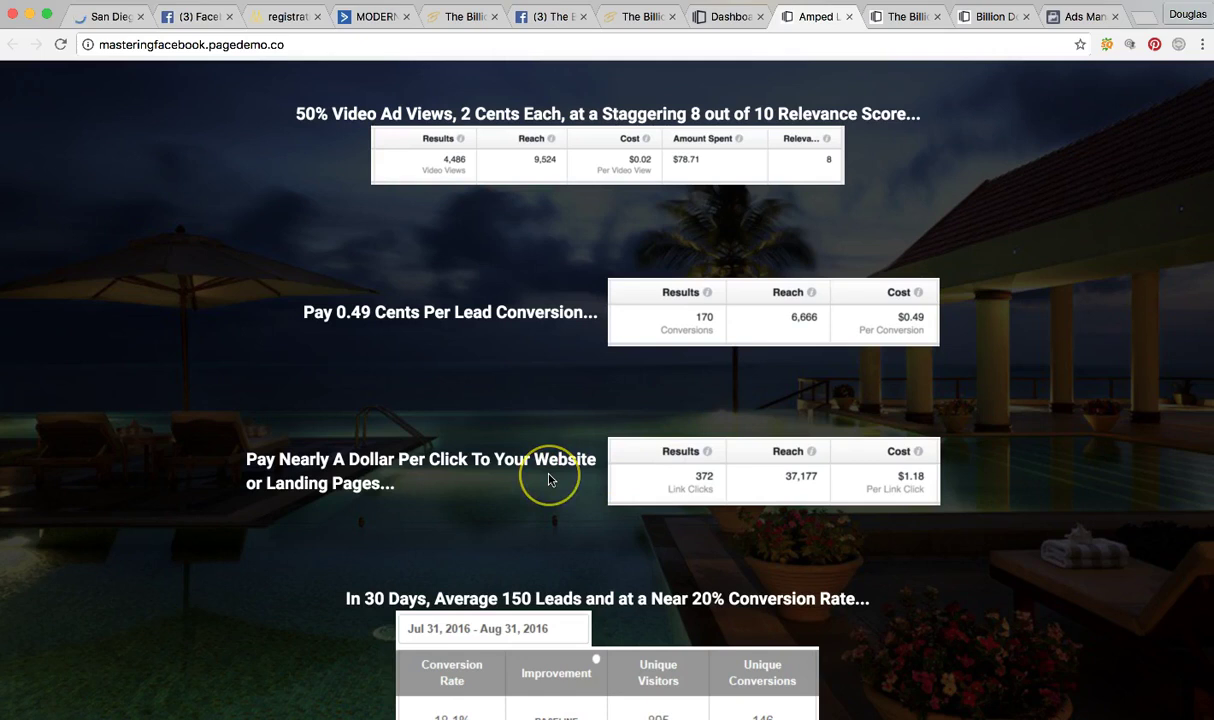
pyautogui.scroll(-2, 643, 495)
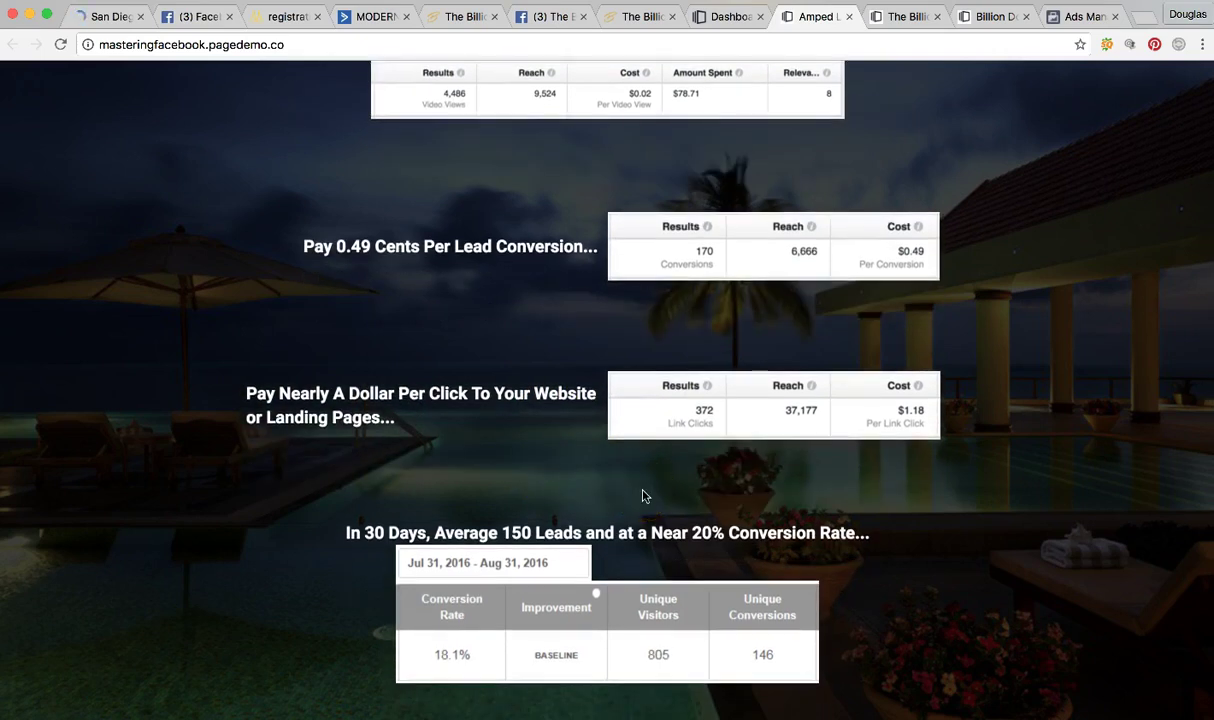
pyautogui.scroll(-4, 643, 495)
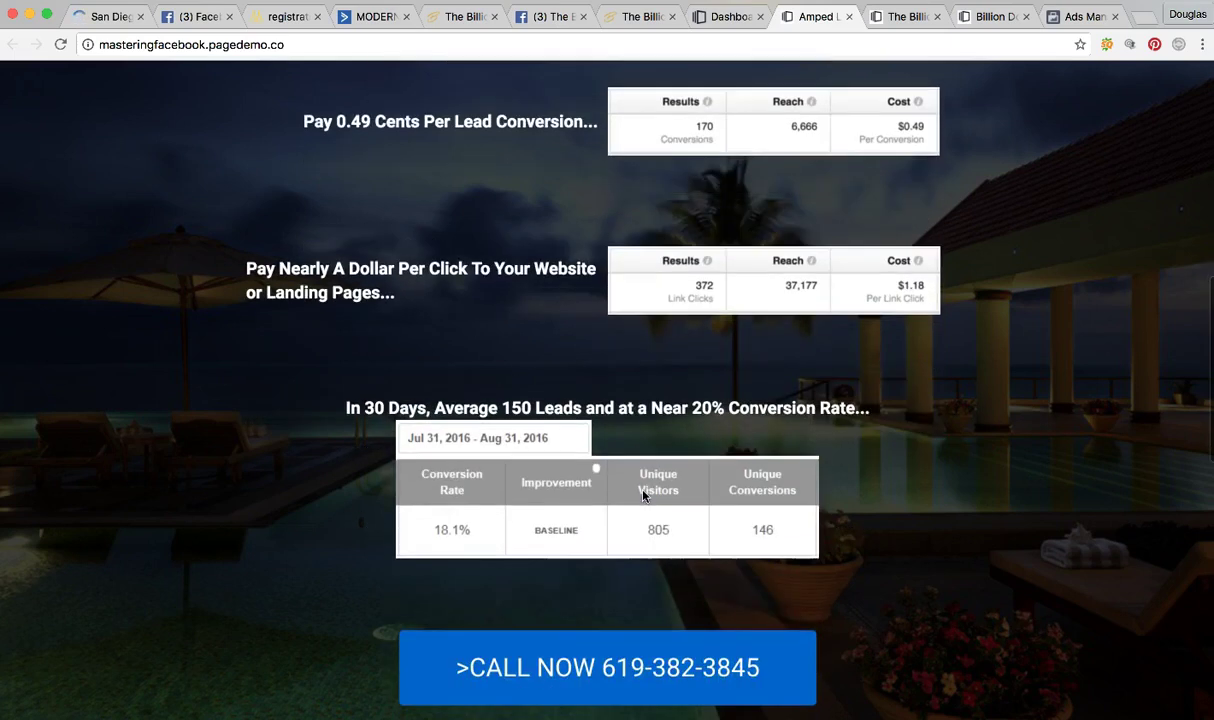